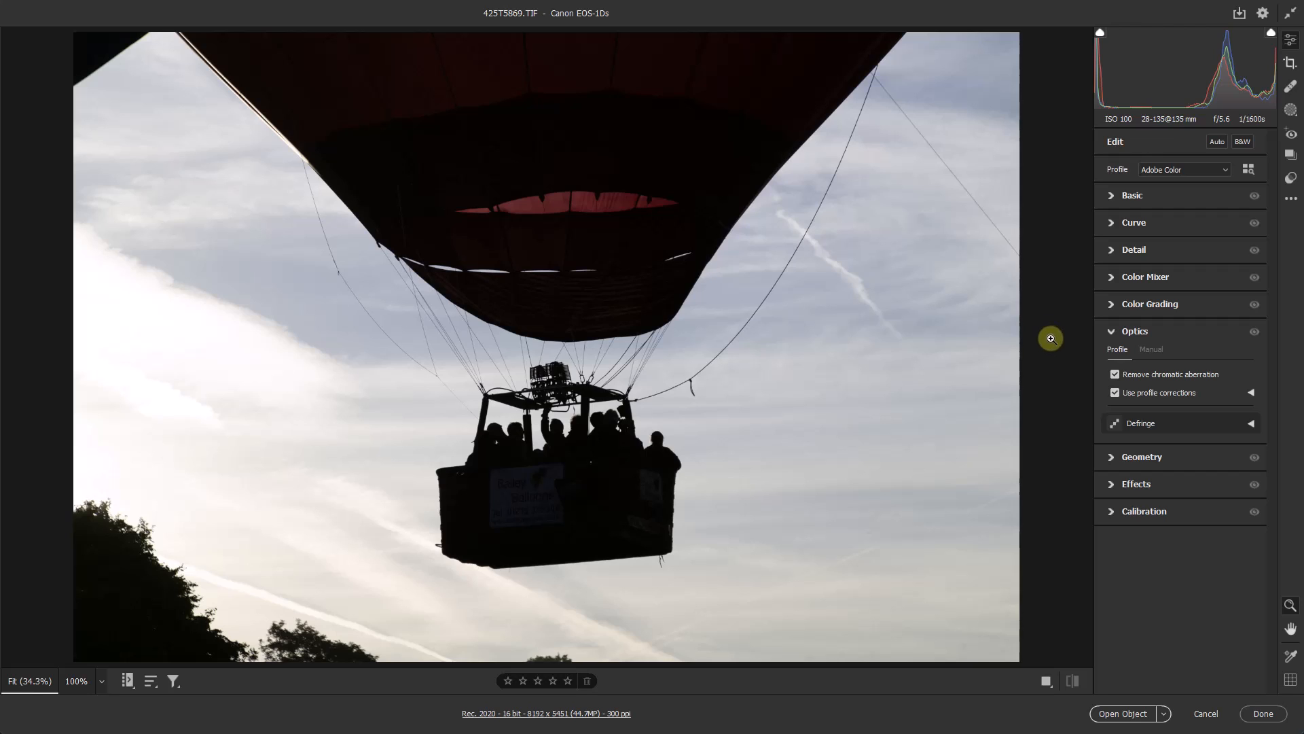
# - Apply the automatic tone adjustments to the balloon photo's Basic settings
pyautogui.click(1111, 332)
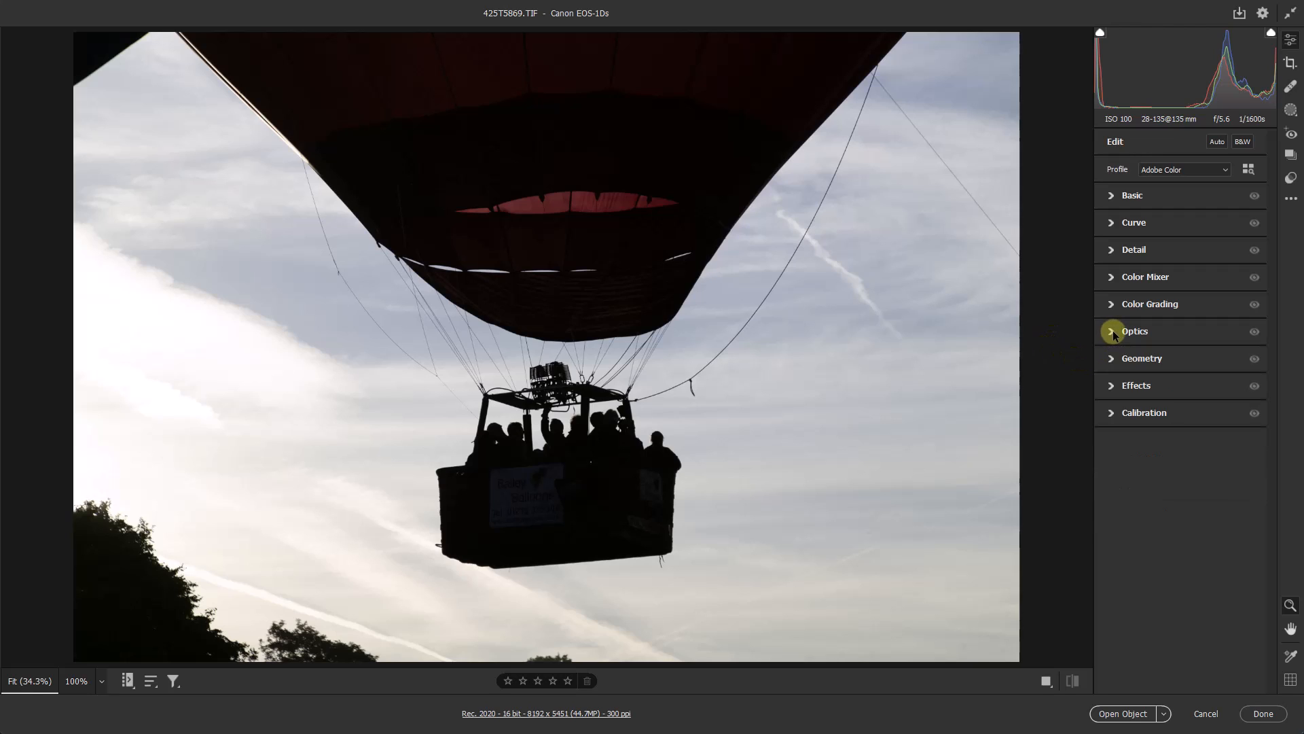
pyautogui.click(1112, 196)
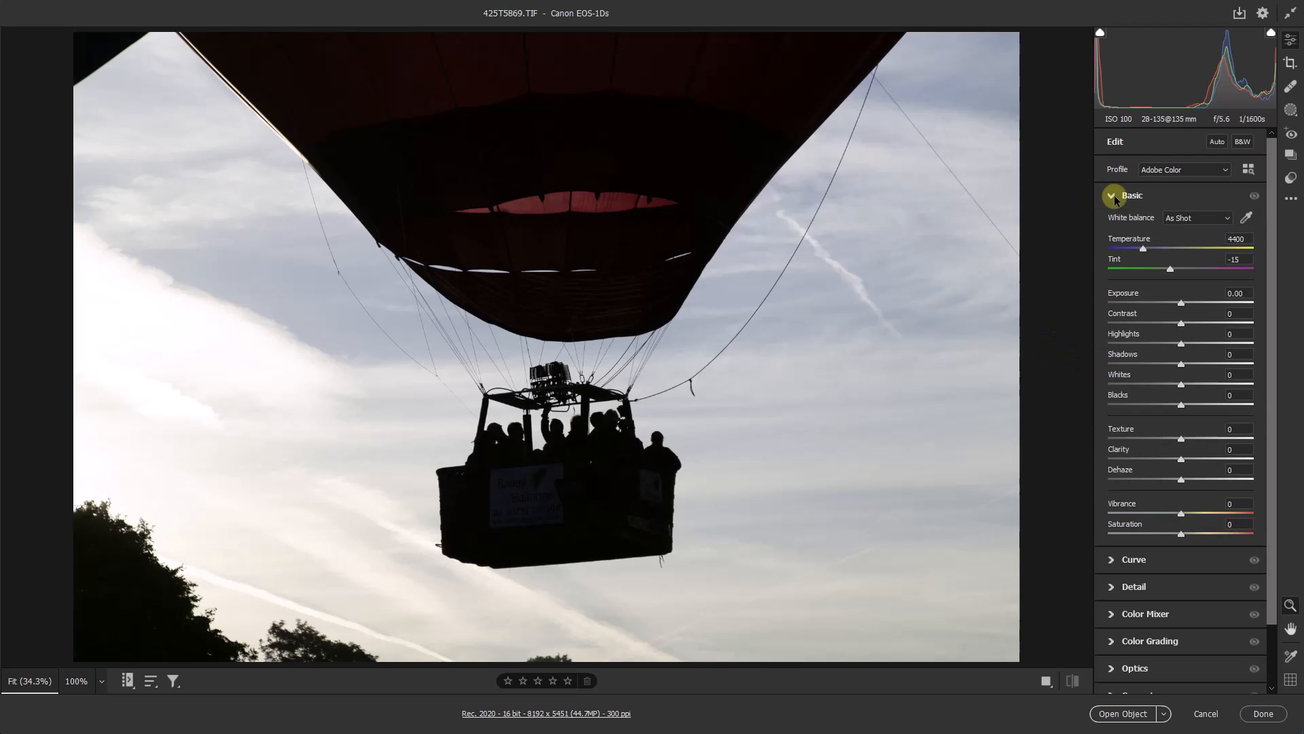
pyautogui.click(1217, 142)
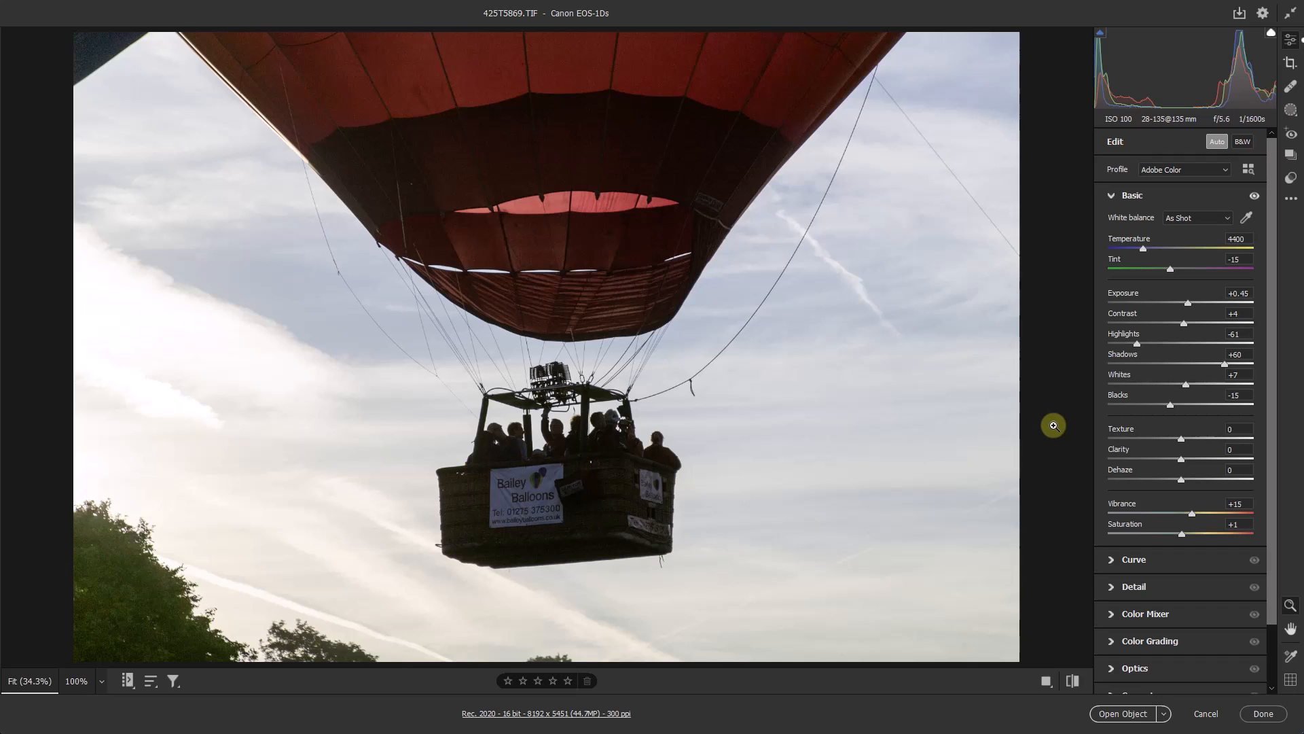
# - Set the photo's Clarity to +31 and its Vibrance to +22
pyautogui.click(1203, 459)
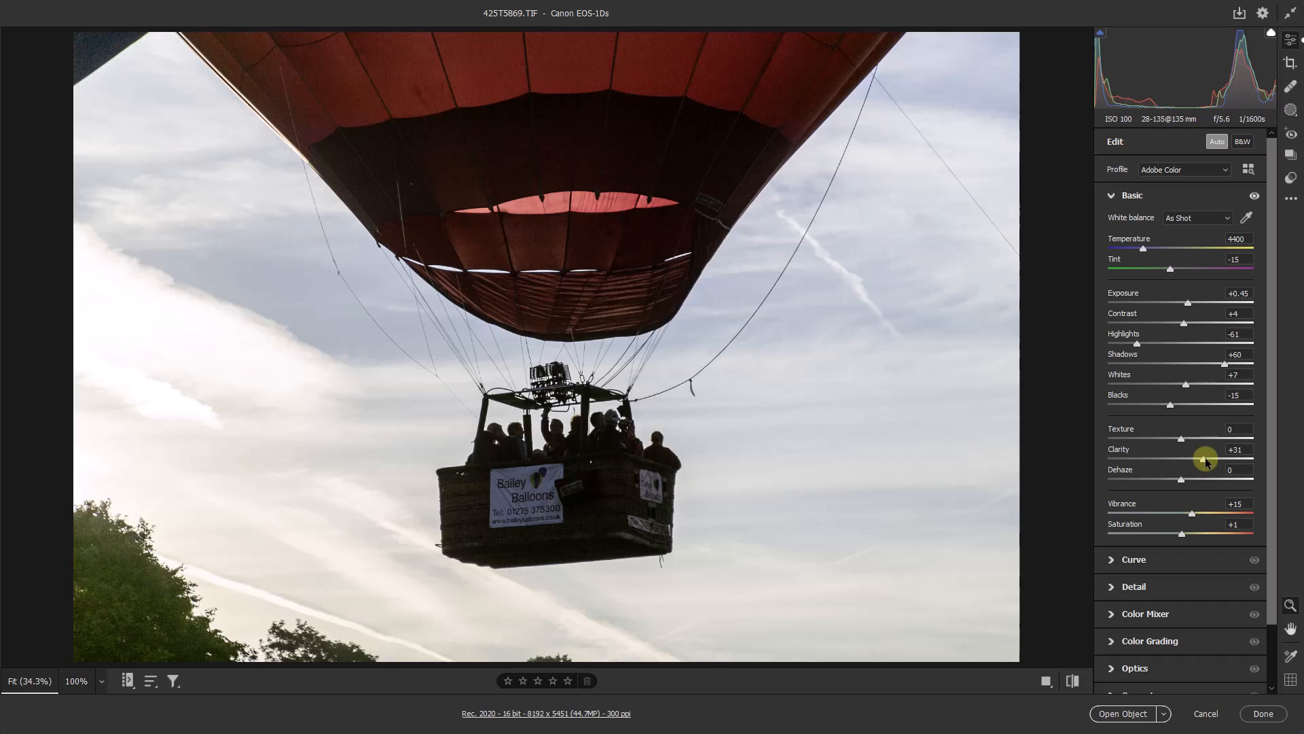
pyautogui.click(1200, 515)
pyautogui.moveTo(1199, 515); pyautogui.dragTo(1197, 515)
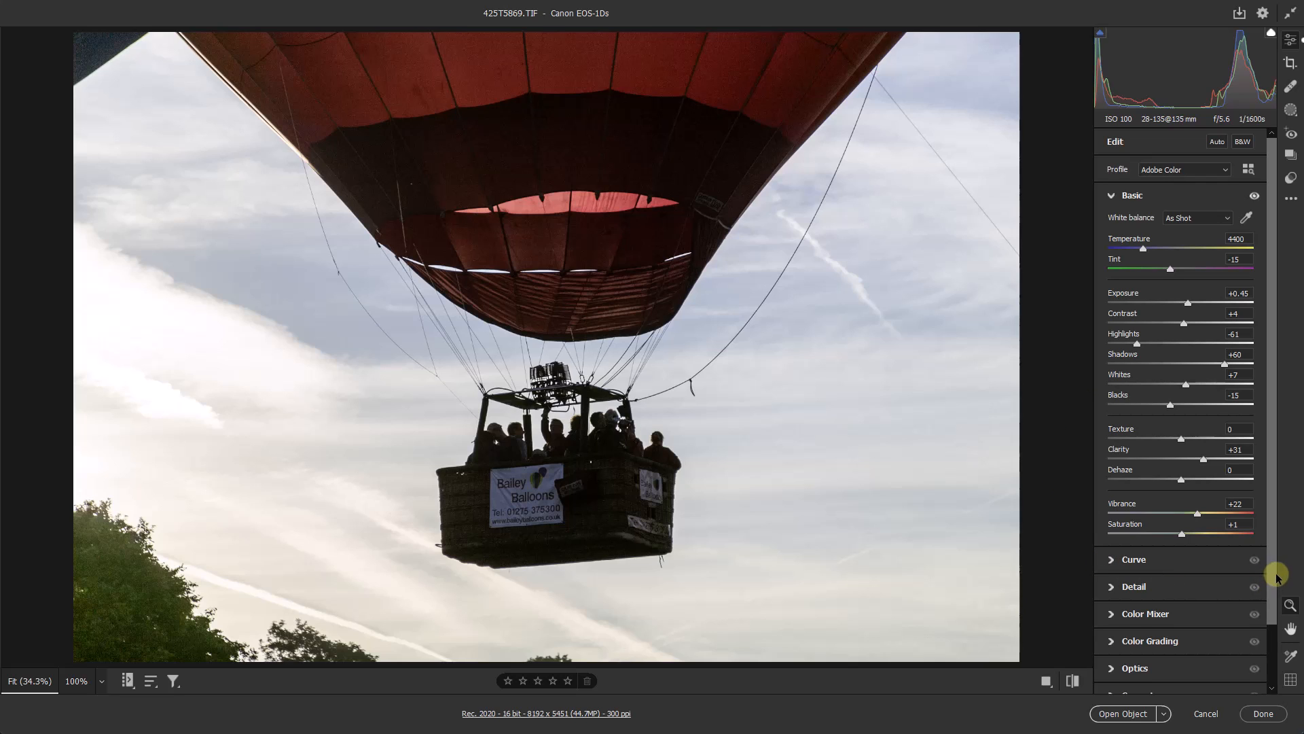
# - Open AI Denoise for the photo, preview the red balloon fabric and set the denoise amount to 69
pyautogui.moveTo(1278, 576); pyautogui.dragTo(1270, 646)
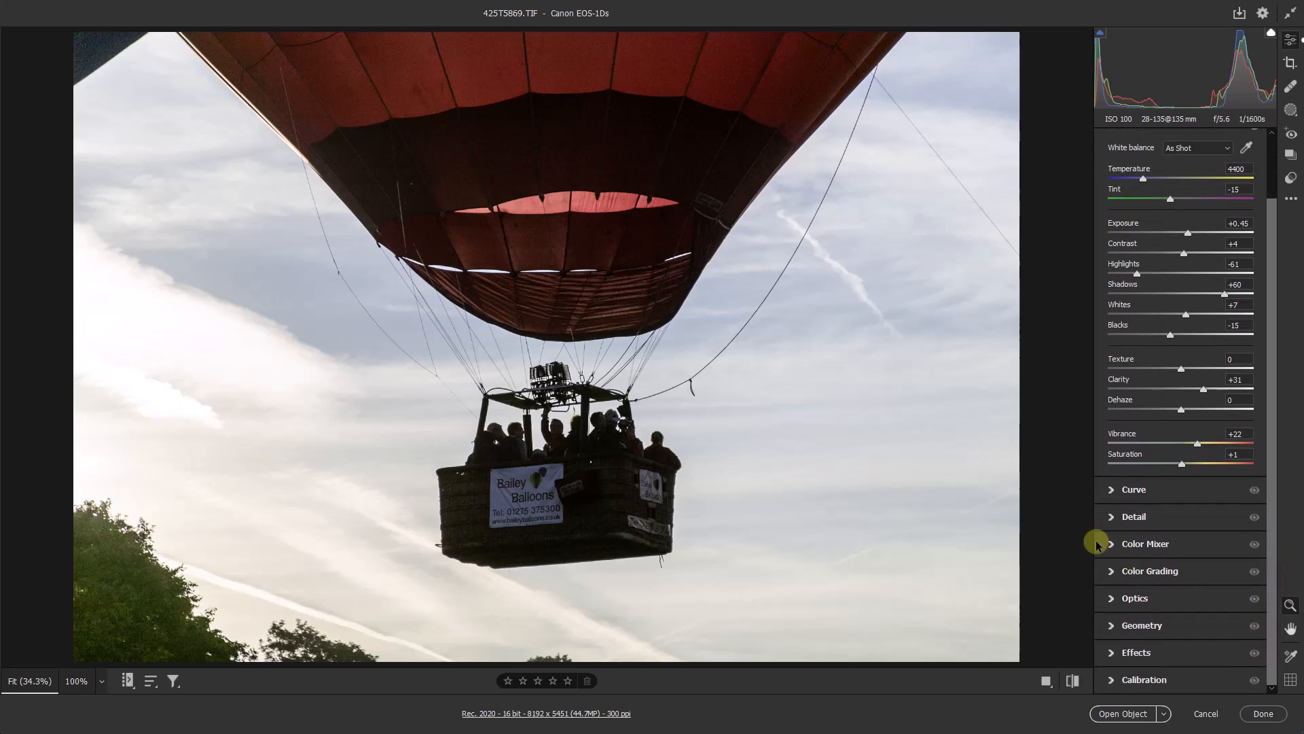
pyautogui.click(1113, 517)
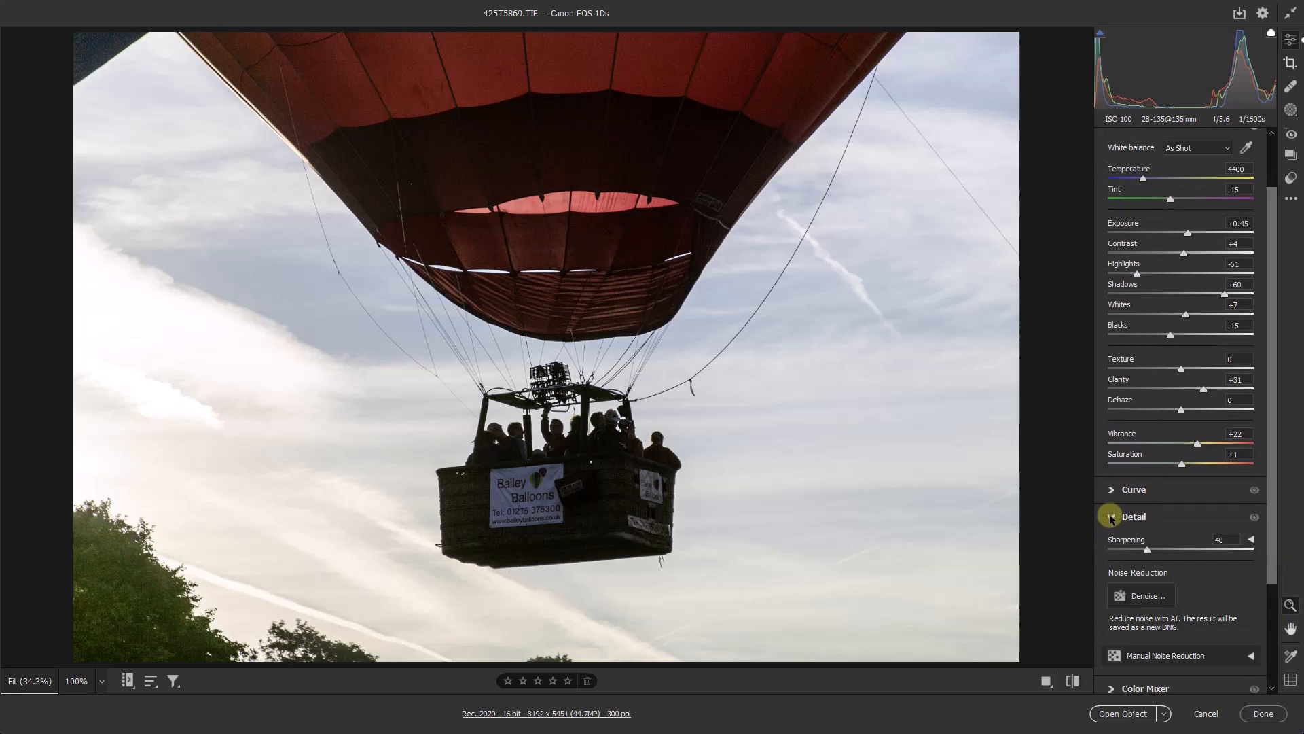
pyautogui.click(1118, 594)
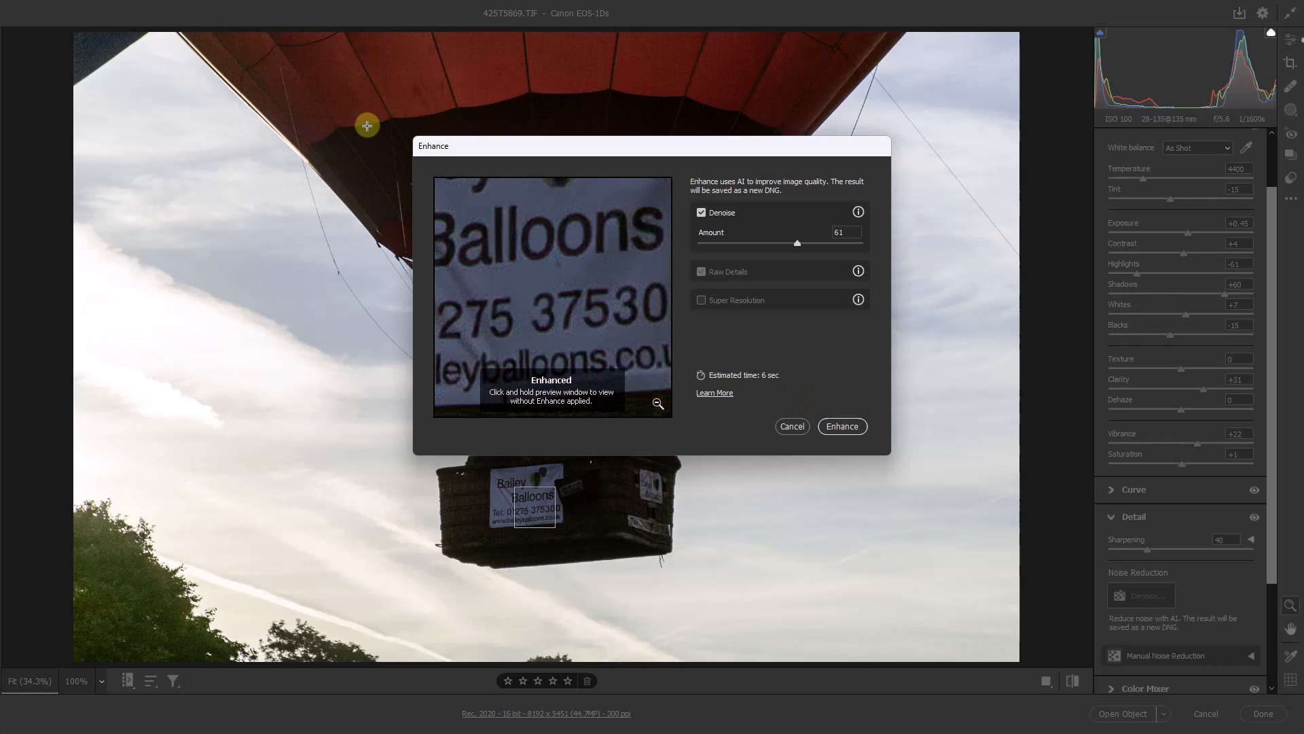
pyautogui.click(398, 115)
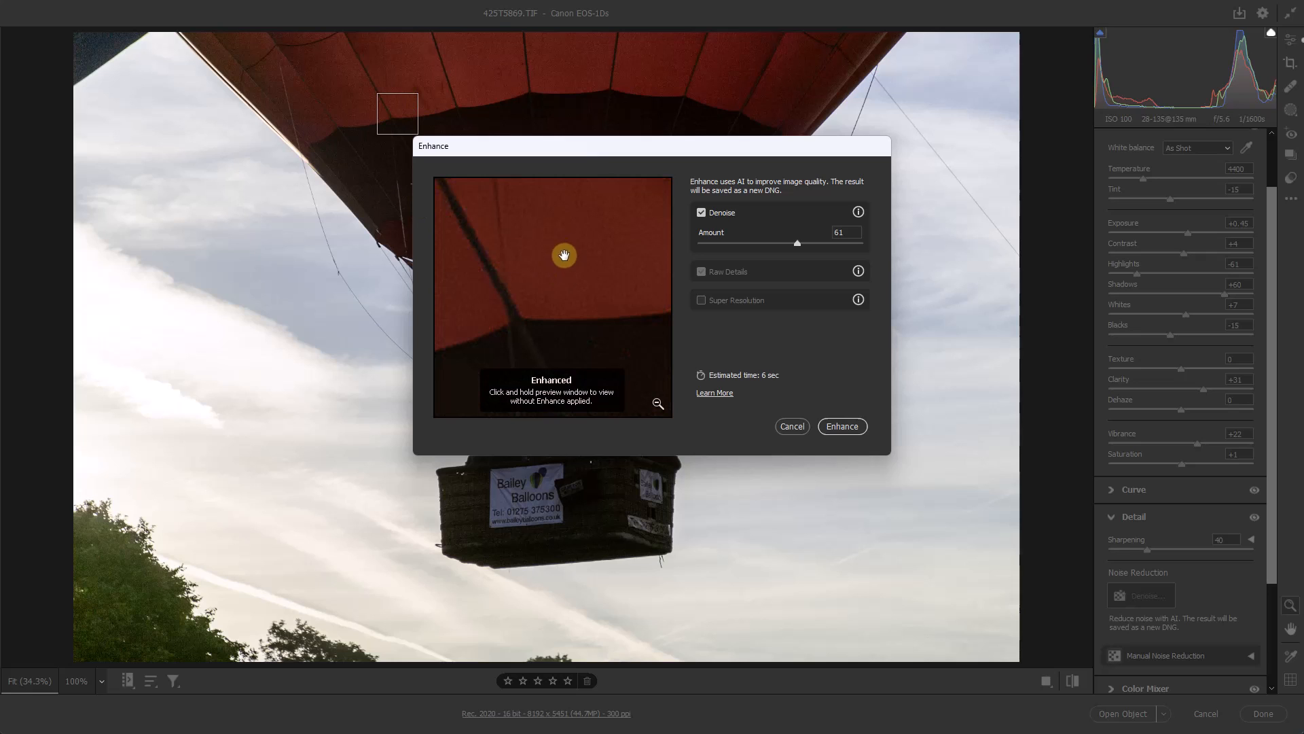
pyautogui.moveTo(568, 265); pyautogui.dragTo(541, 282)
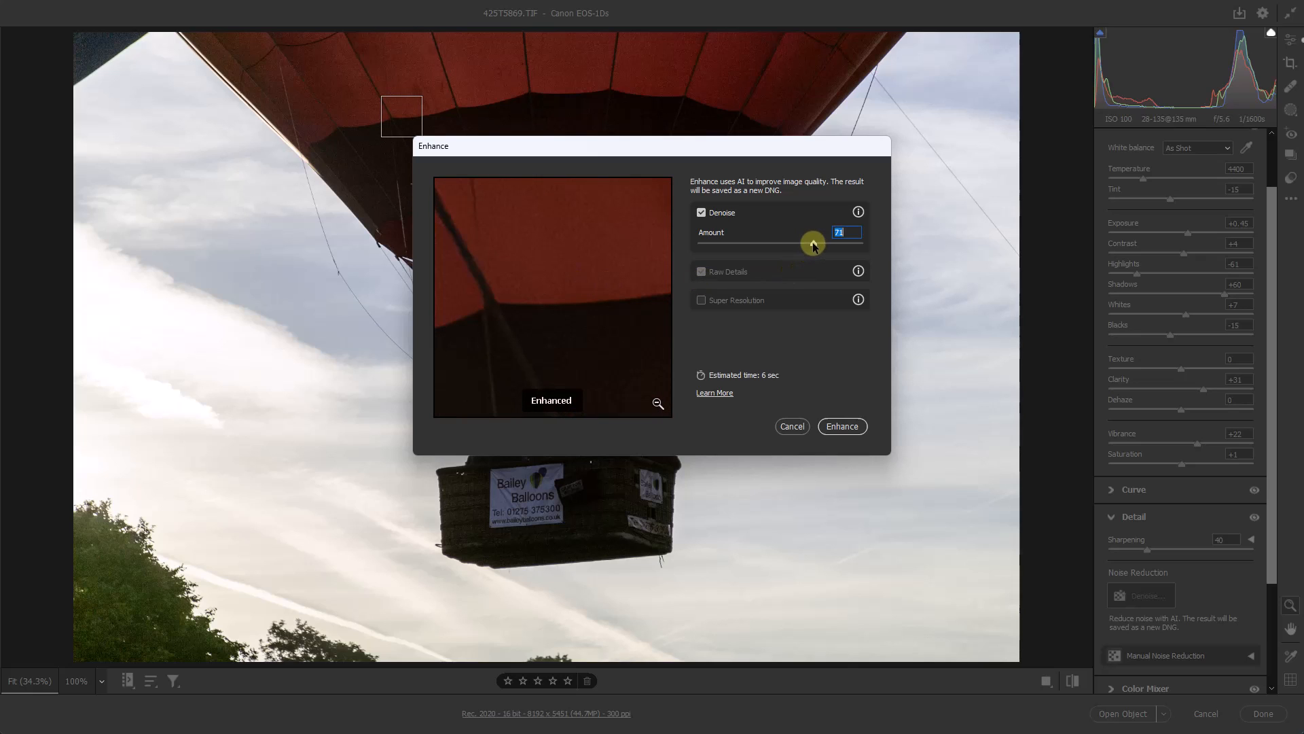
pyautogui.moveTo(813, 244); pyautogui.dragTo(810, 244)
# - Compare the enhanced and unenhanced previews on the balloon fabric, its lower edge and the rigging ropes
pyautogui.click(587, 262)
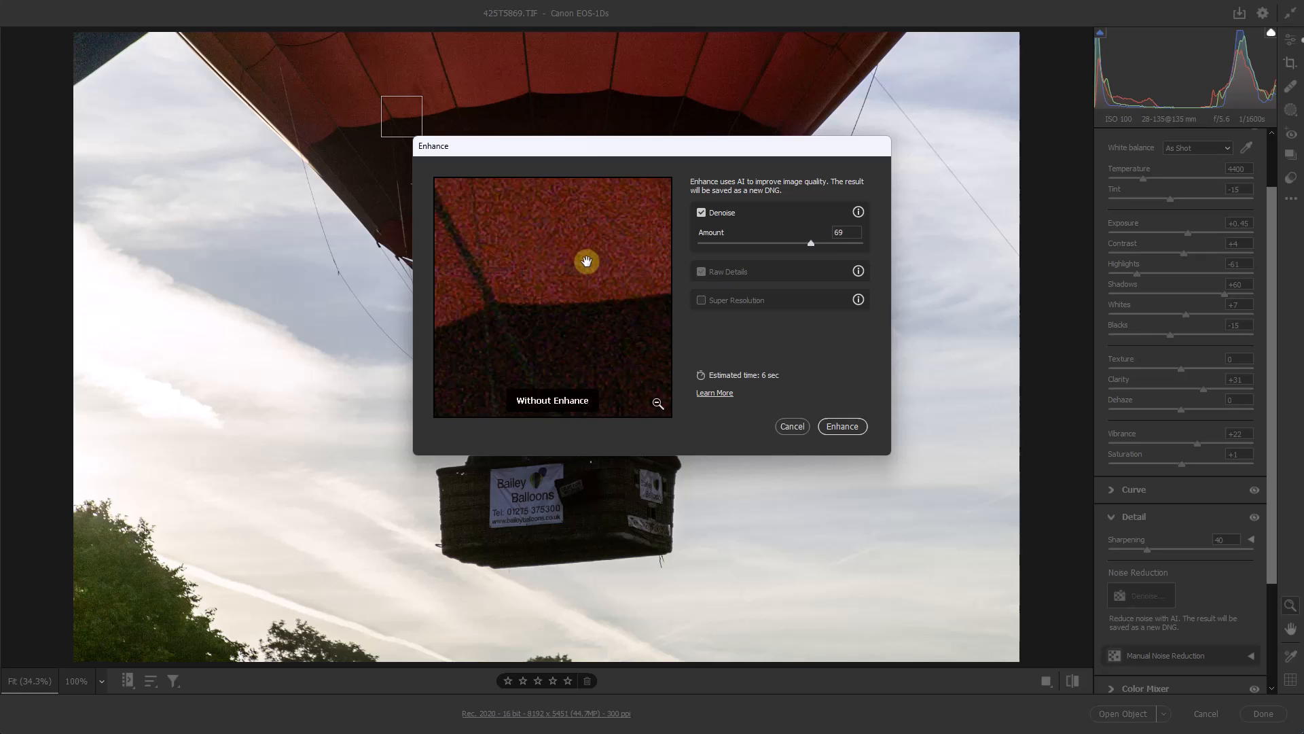
pyautogui.moveTo(583, 261); pyautogui.dragTo(630, 290)
pyautogui.moveTo(548, 338); pyautogui.dragTo(663, 267)
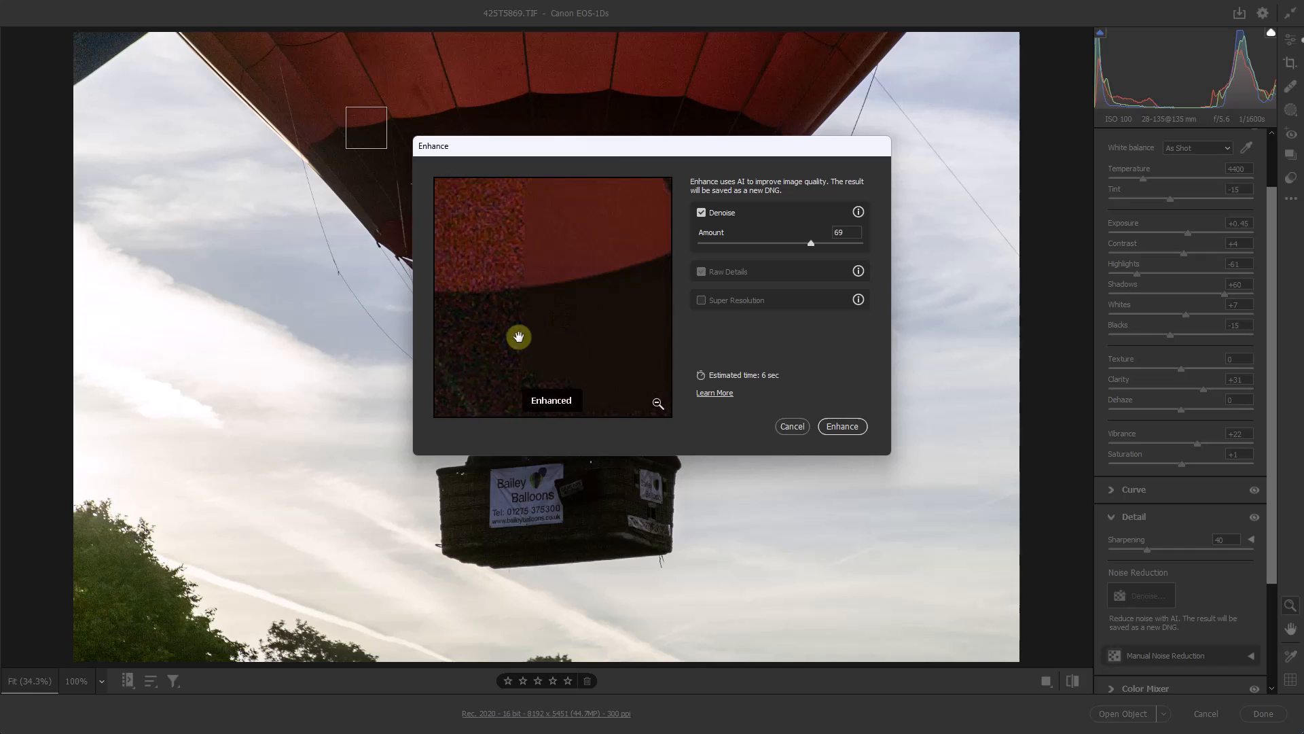
pyautogui.moveTo(506, 336); pyautogui.dragTo(681, 259)
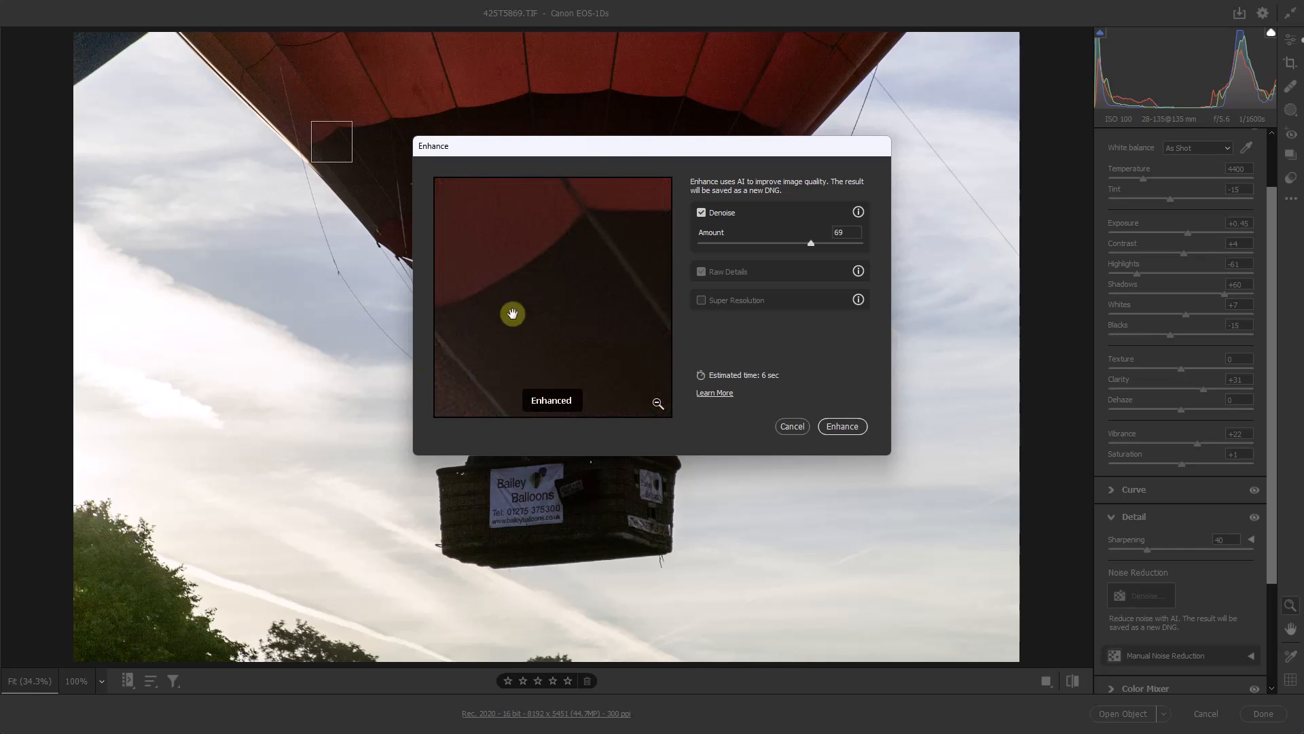
pyautogui.moveTo(633, 144); pyautogui.dragTo(352, 203)
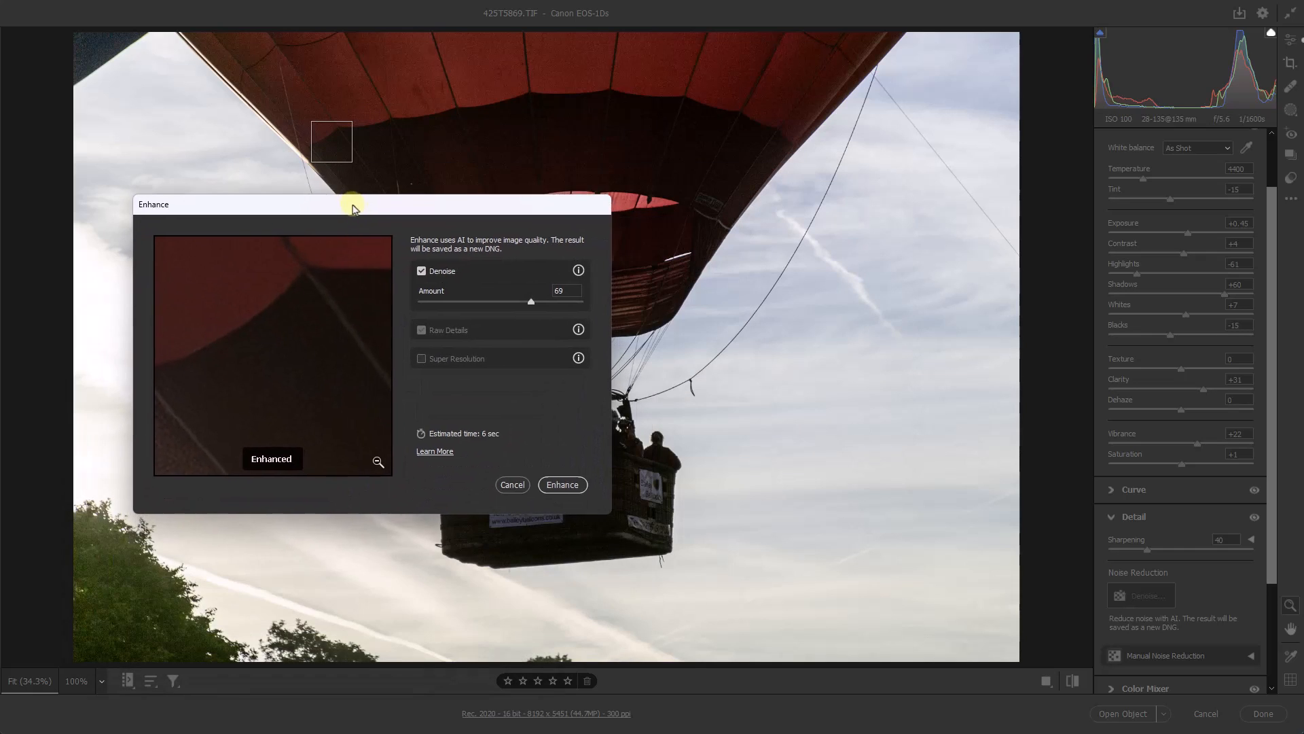
pyautogui.click(651, 346)
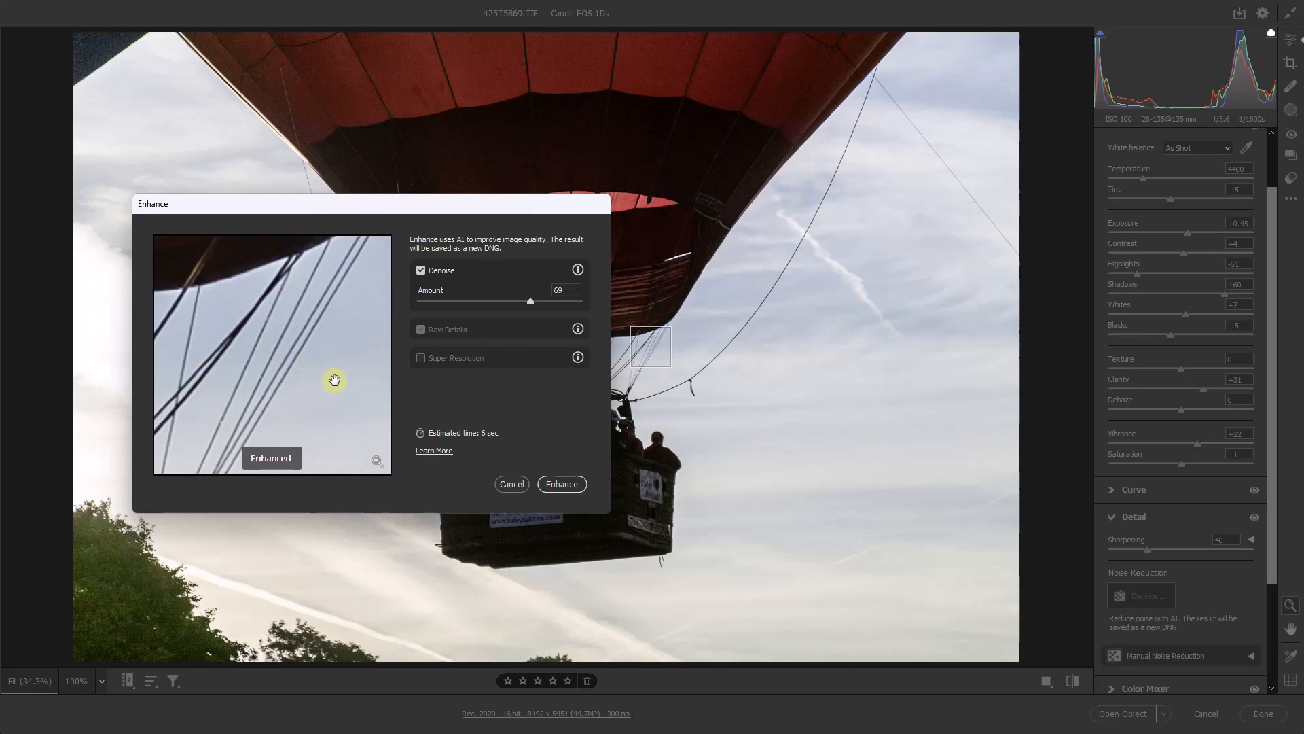
pyautogui.moveTo(334, 380); pyautogui.dragTo(330, 385)
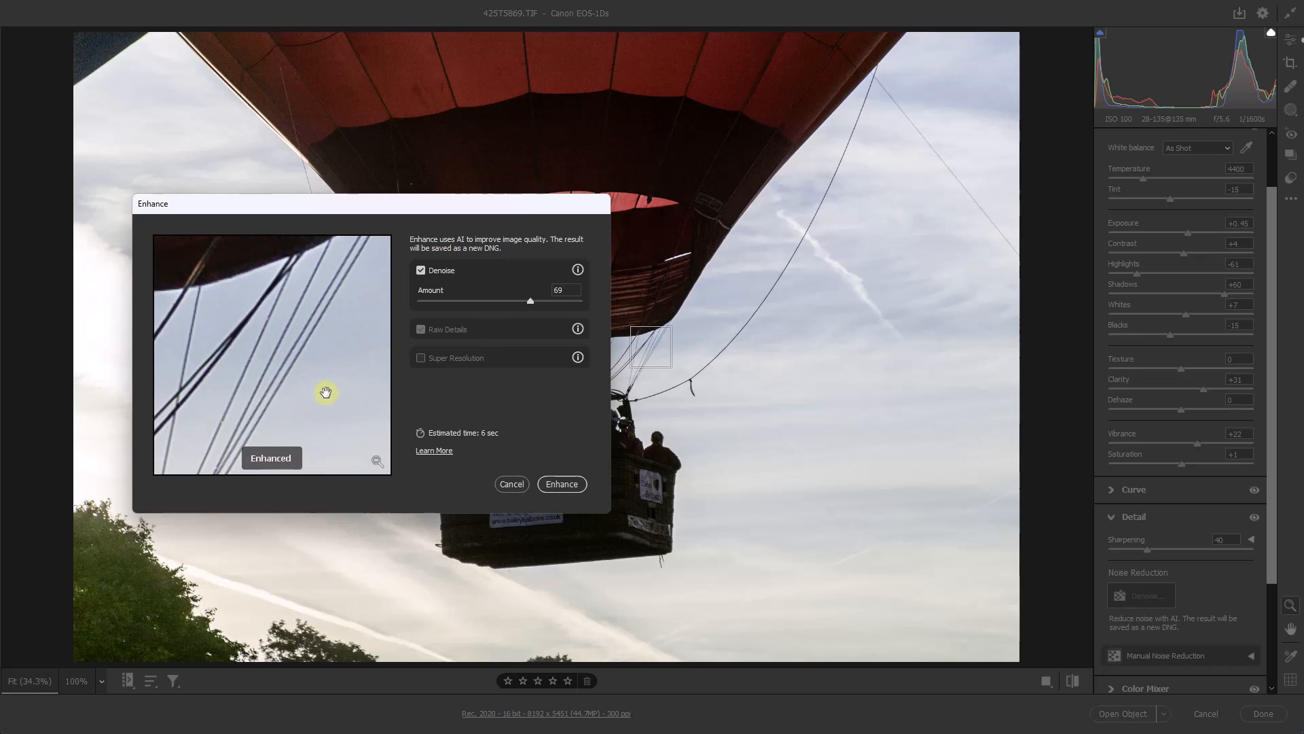
pyautogui.click(653, 314)
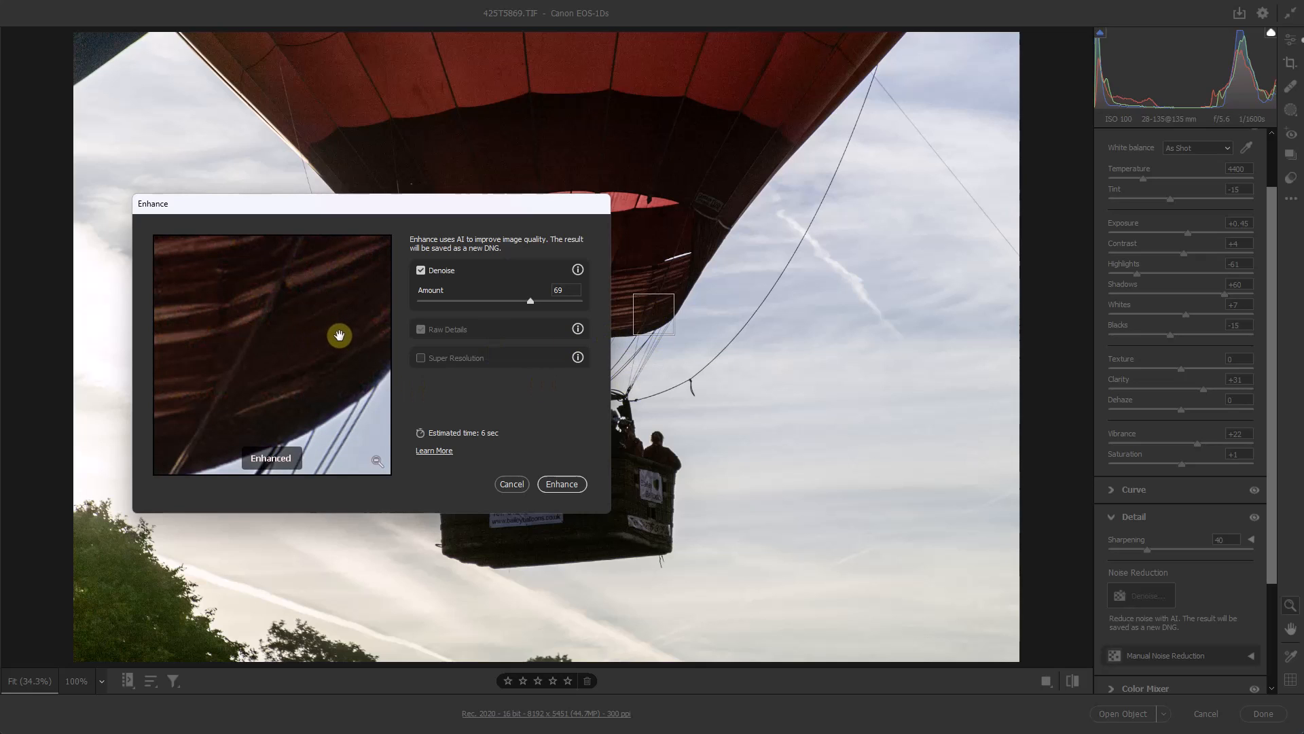
pyautogui.moveTo(340, 337)
pyautogui.mouseDown()
pyautogui.moveTo(340, 292)
pyautogui.moveTo(315, 326)
pyautogui.moveTo(322, 336)
pyautogui.mouseUp()
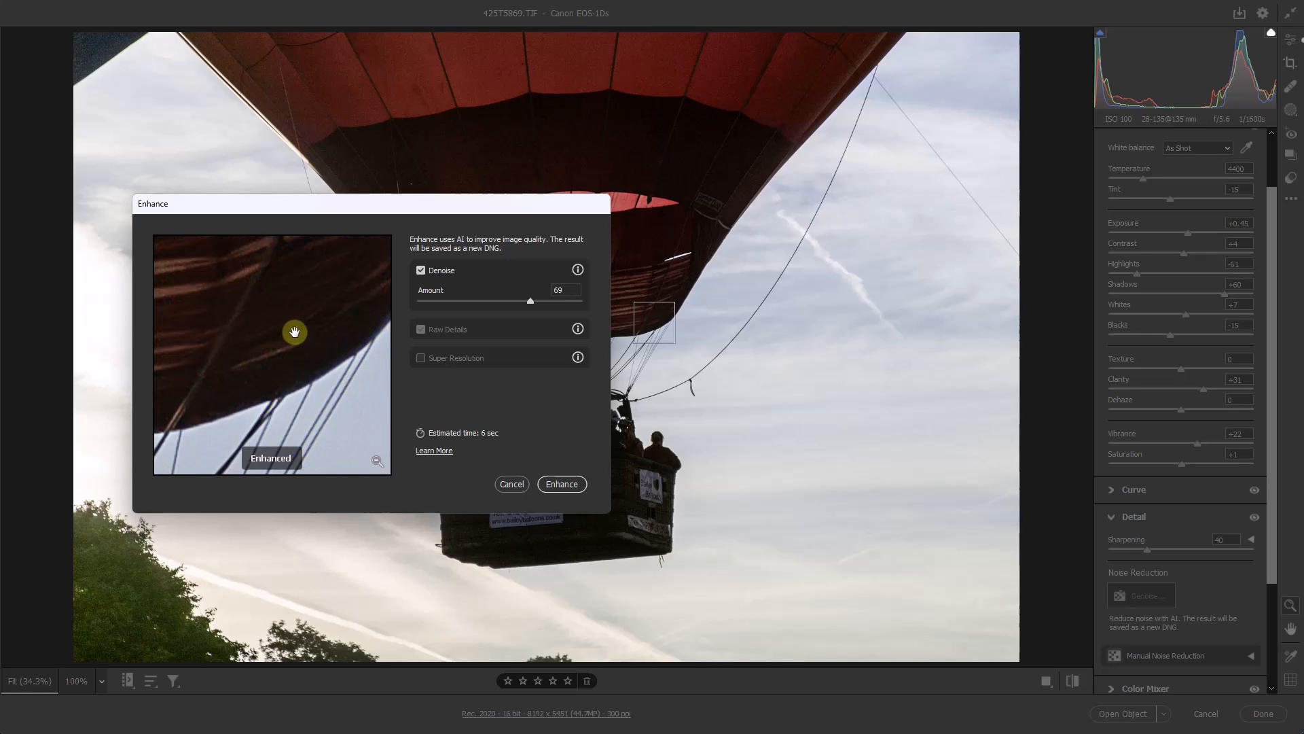
# - Run the Enhance denoise on the photo with the chosen amount
pyautogui.click(564, 484)
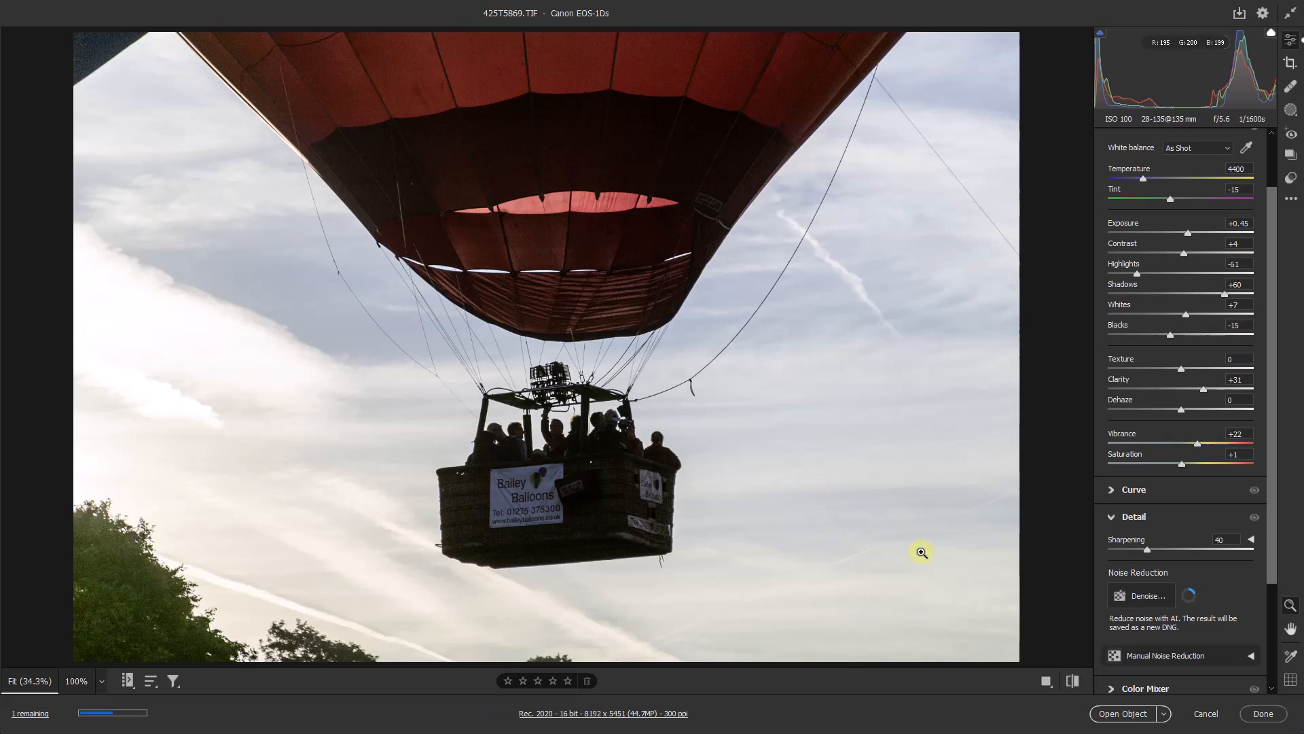
pyautogui.moveTo(1272, 523); pyautogui.dragTo(1267, 623)
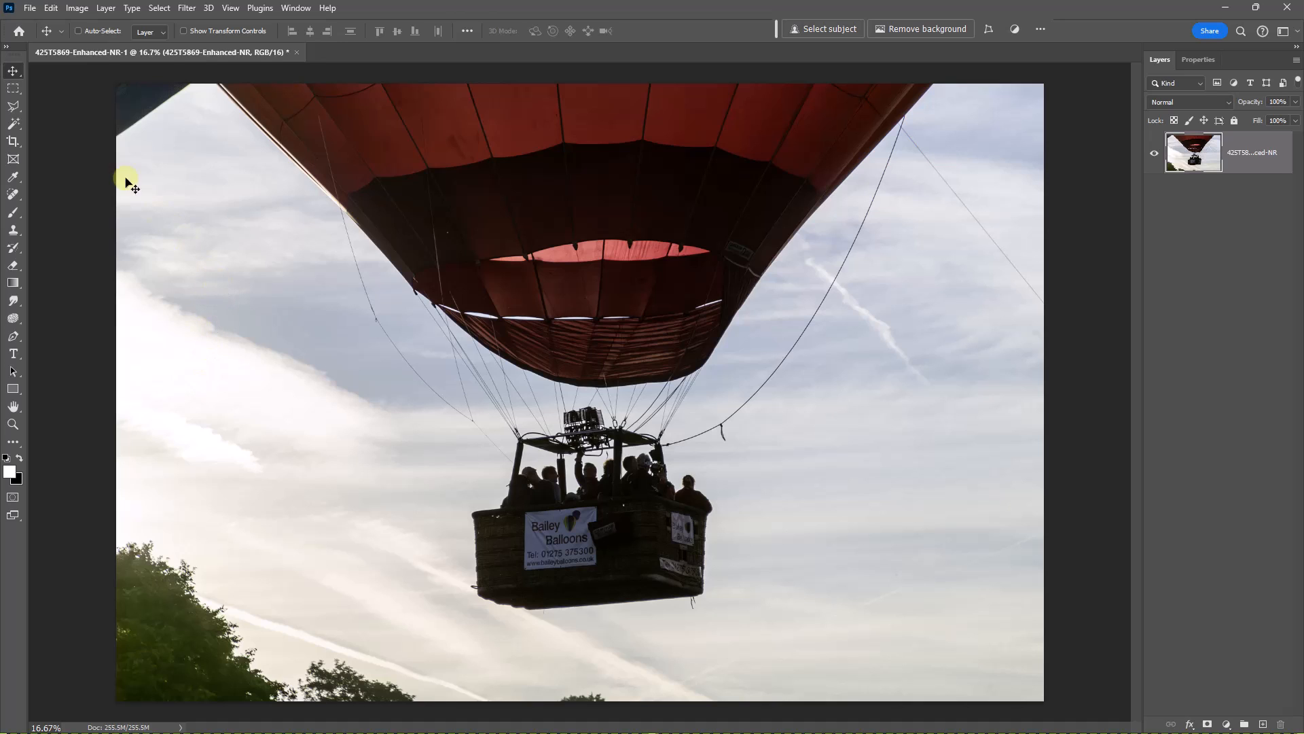
# - Select the dark object in the photo's upper-left corner with the Polygonal Lasso, extending the outline beyond the canvas
pyautogui.click(16, 108)
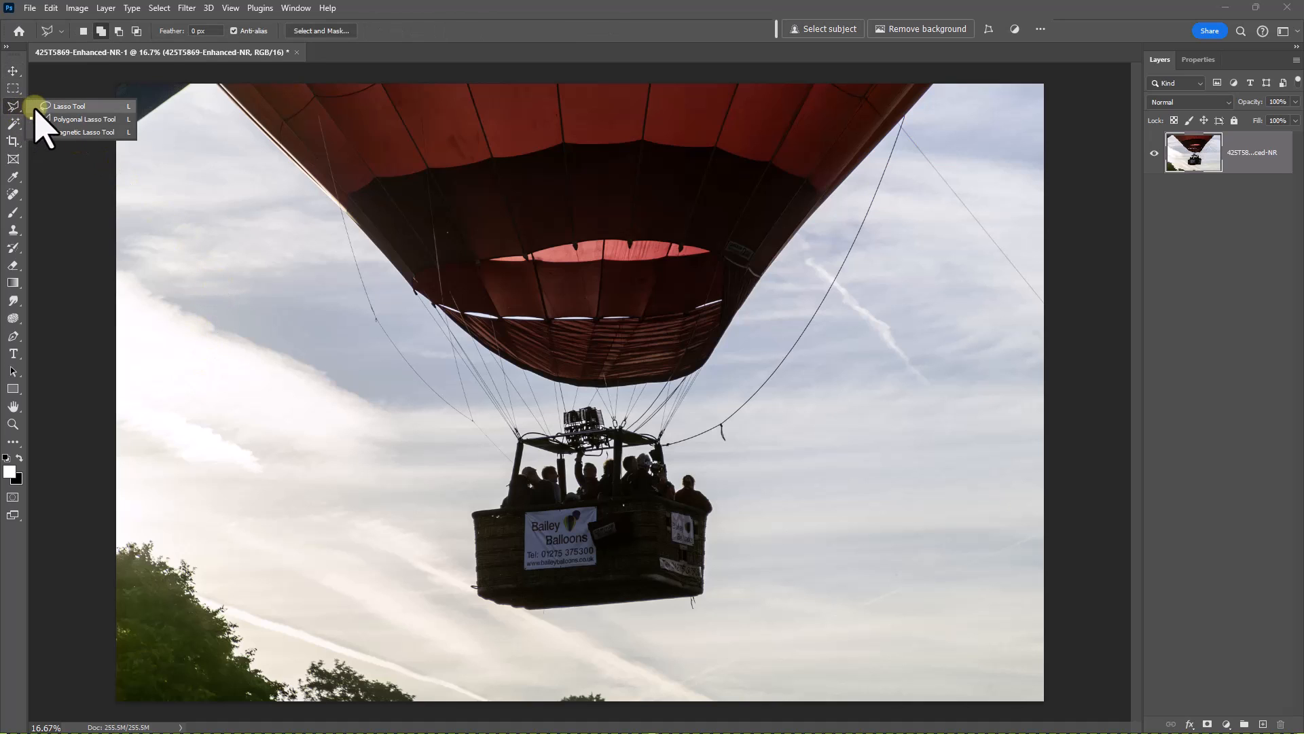
pyautogui.click(54, 119)
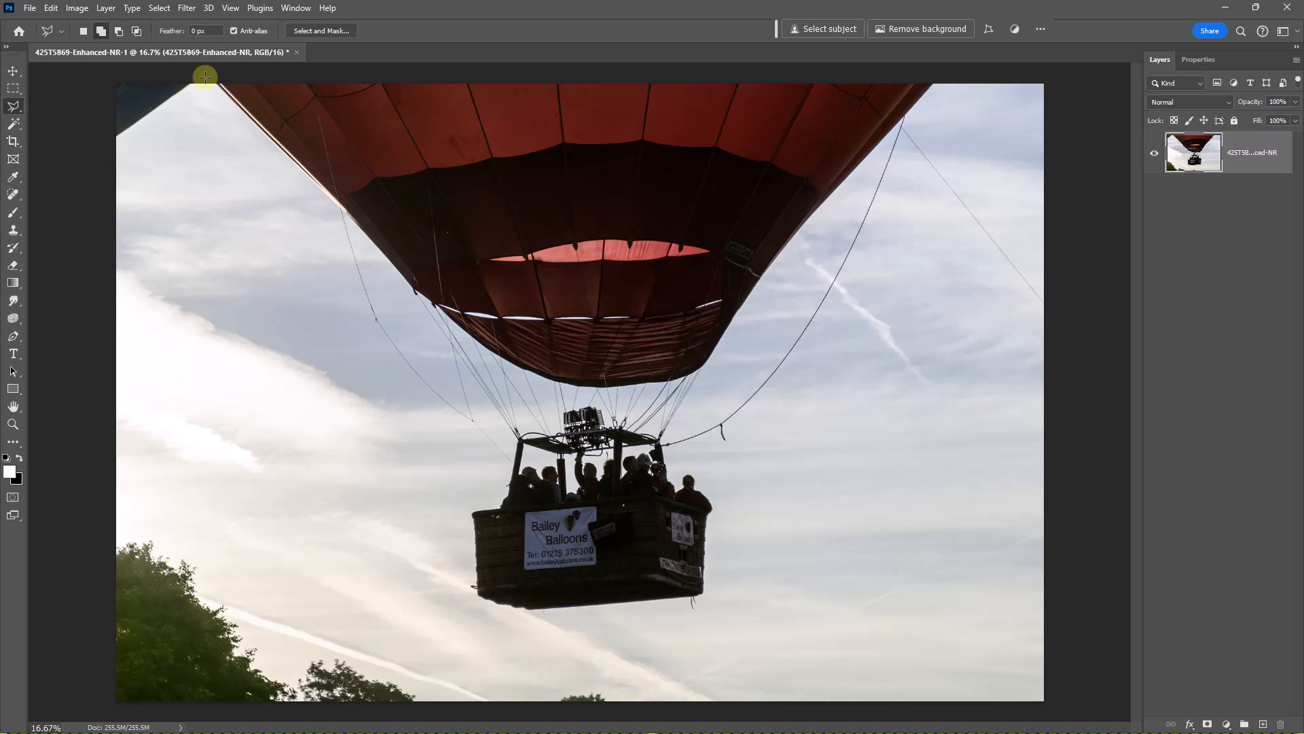
pyautogui.click(204, 78)
pyautogui.click(161, 165)
pyautogui.click(55, 187)
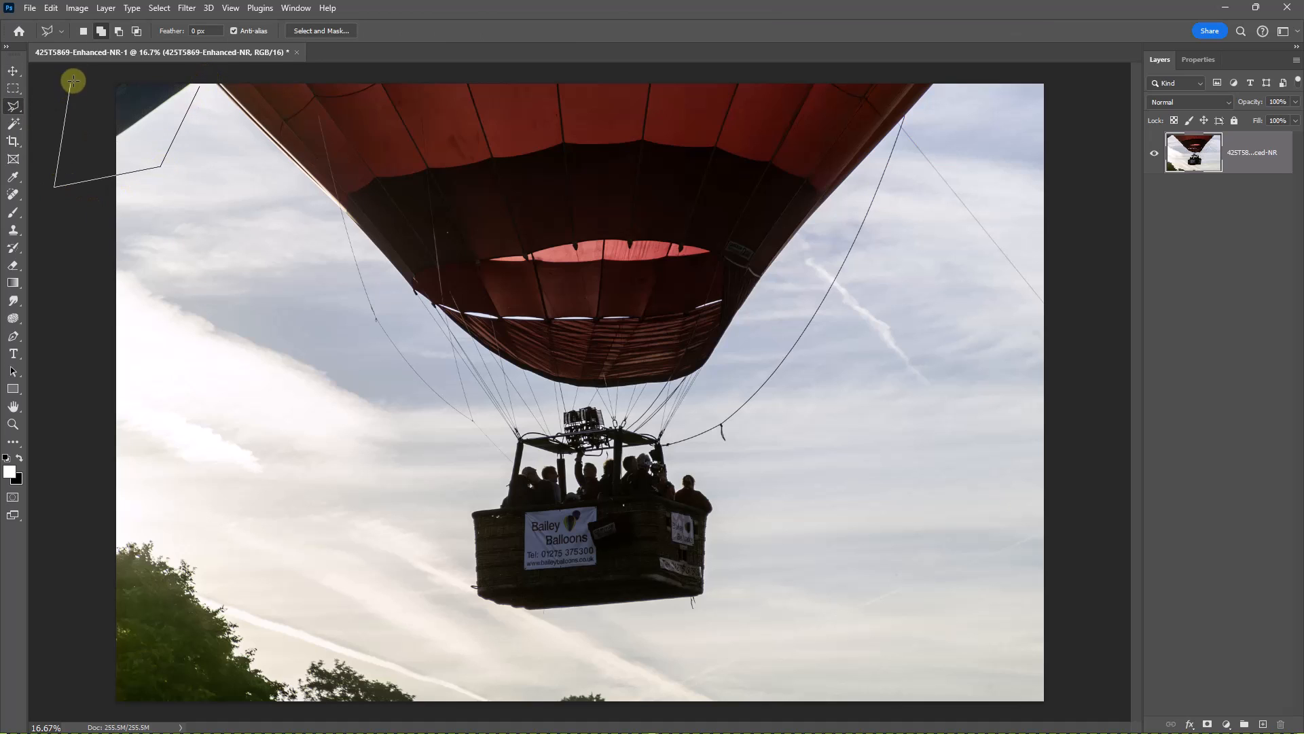
pyautogui.click(71, 83)
pyautogui.click(161, 73)
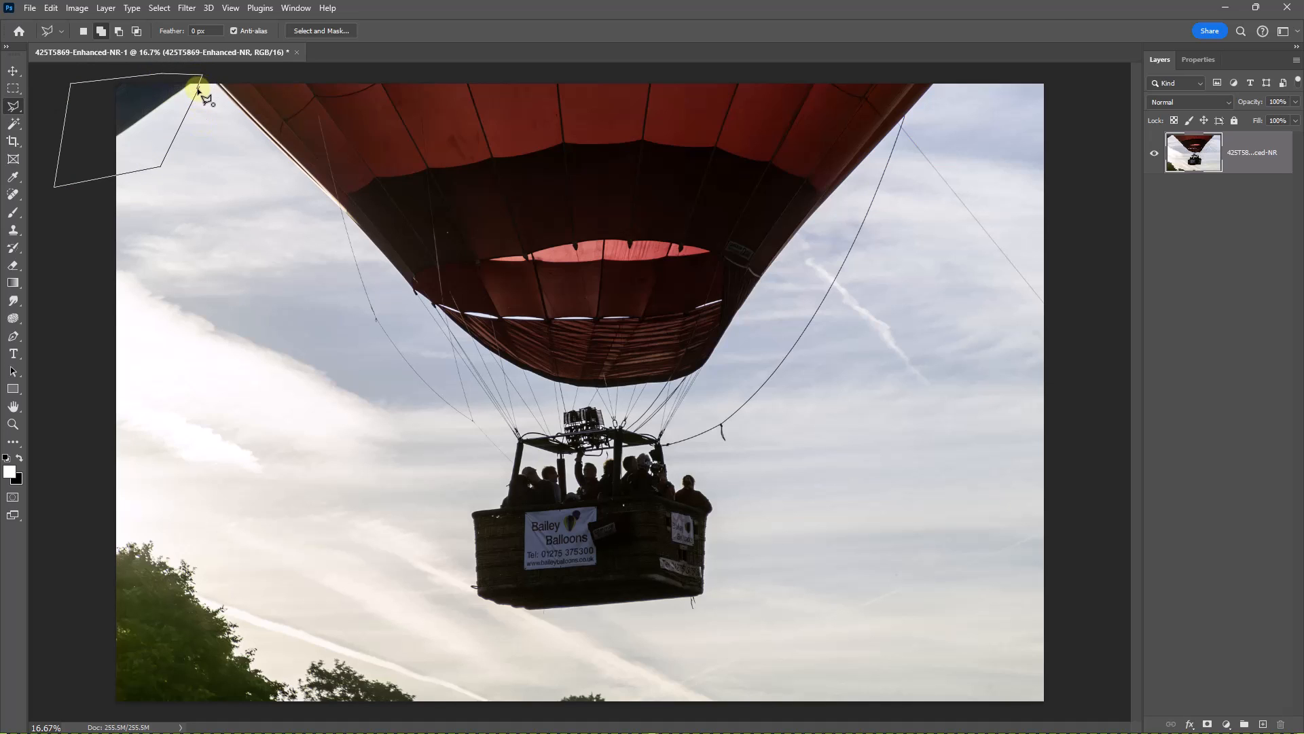
pyautogui.click(198, 90)
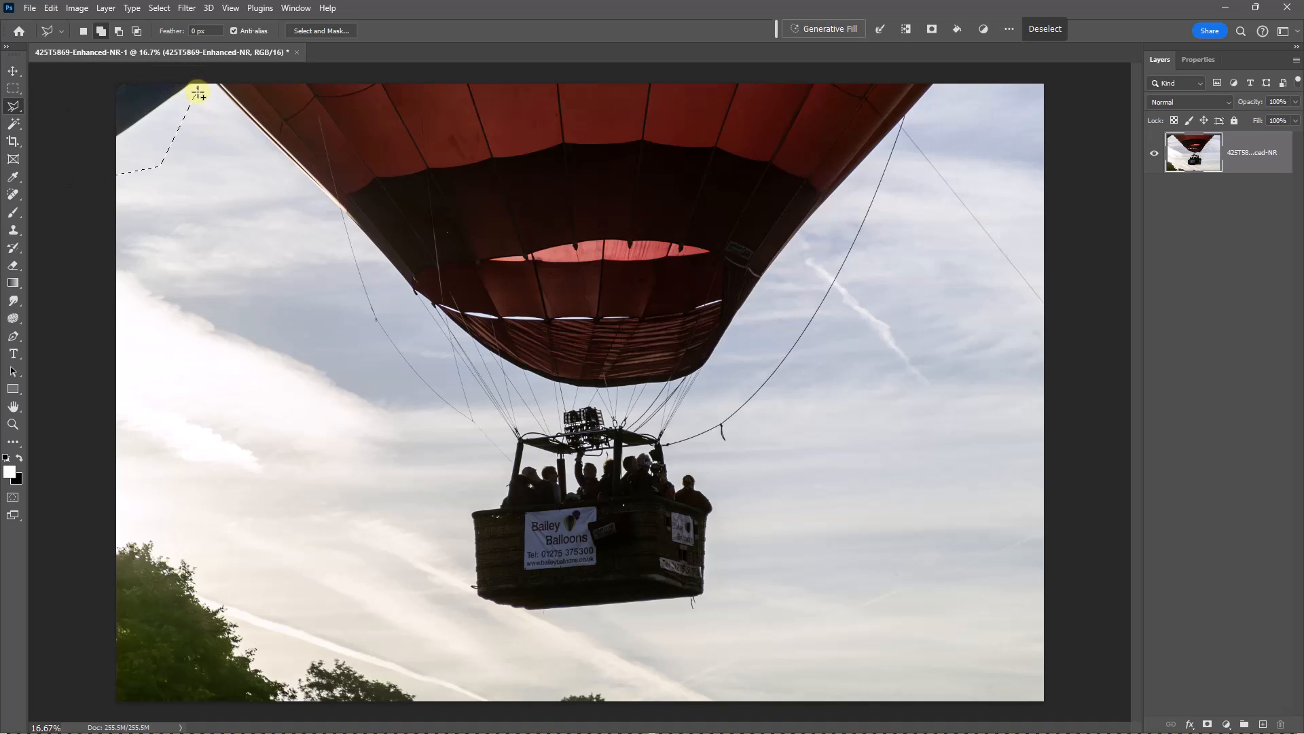
# - Add the trees along the photo's lower-left edge to the selection with the Polygonal Lasso
pyautogui.click(111, 529)
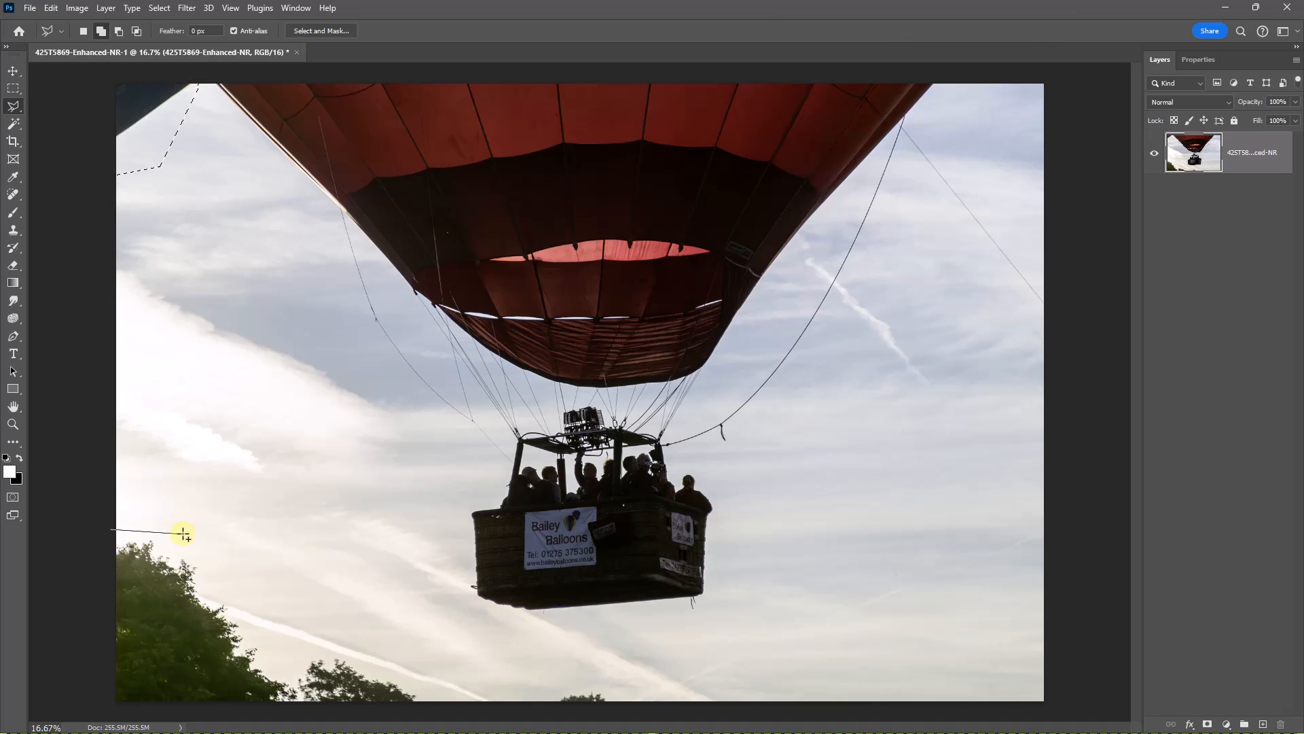
pyautogui.click(184, 534)
pyautogui.click(309, 619)
pyautogui.click(451, 668)
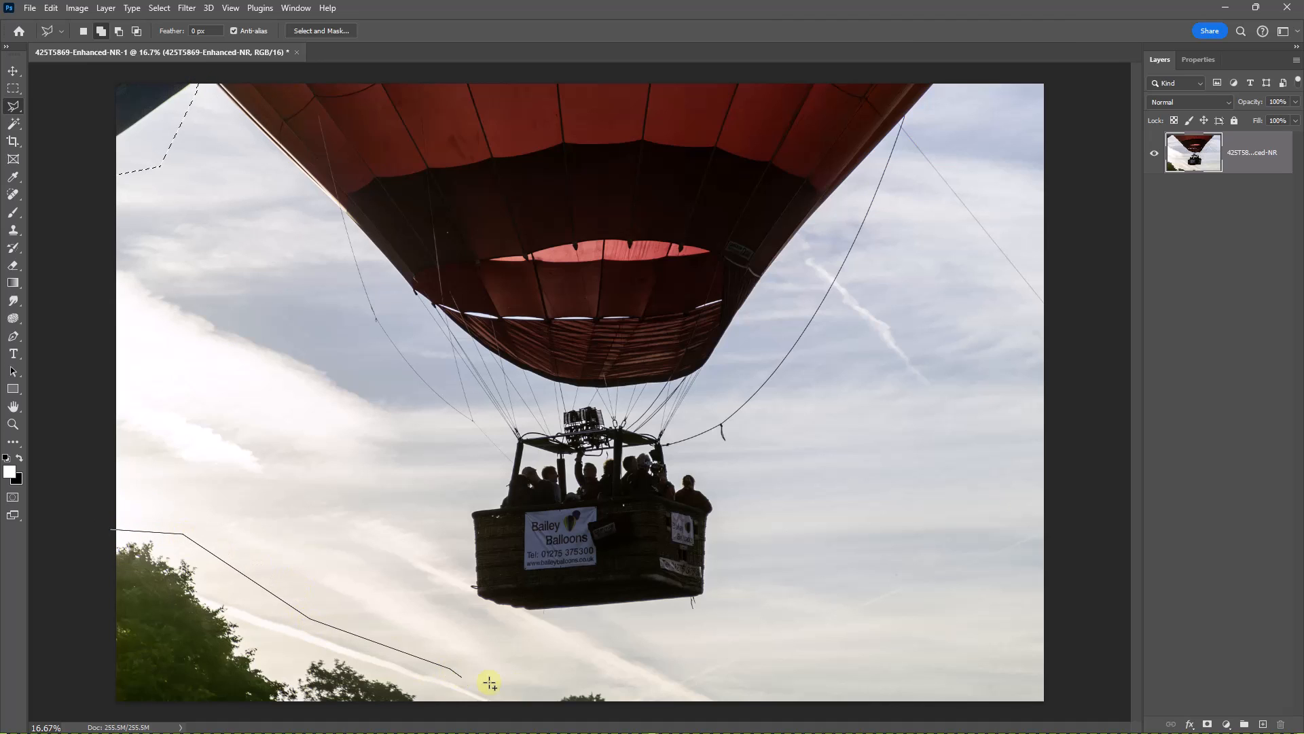
pyautogui.click(606, 682)
pyautogui.click(627, 713)
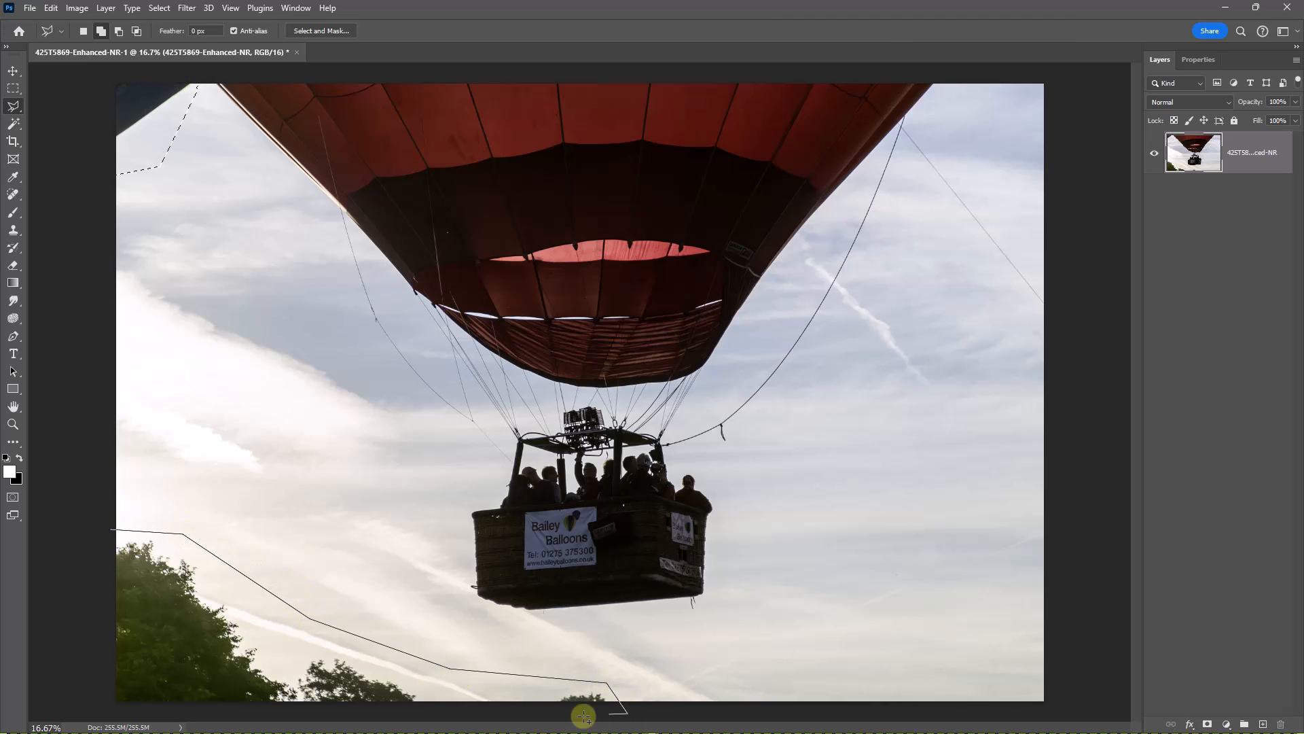
pyautogui.click(55, 713)
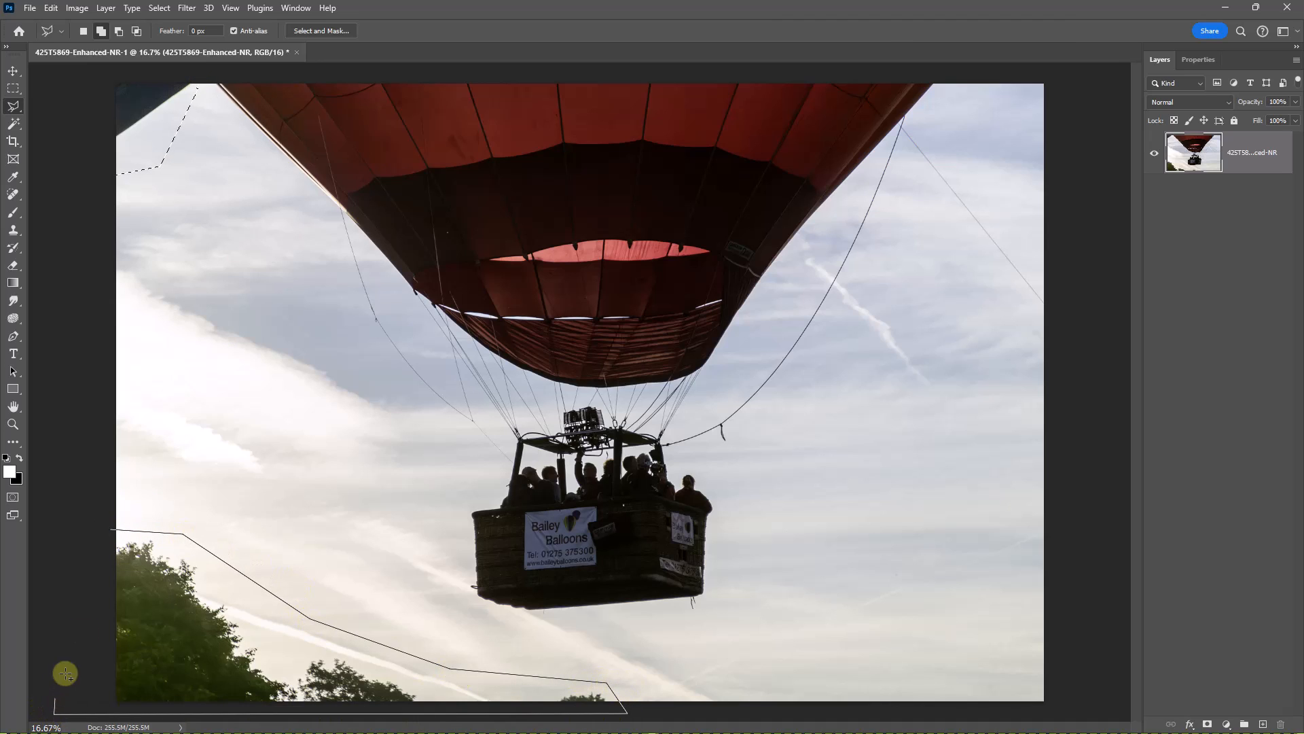
pyautogui.click(108, 532)
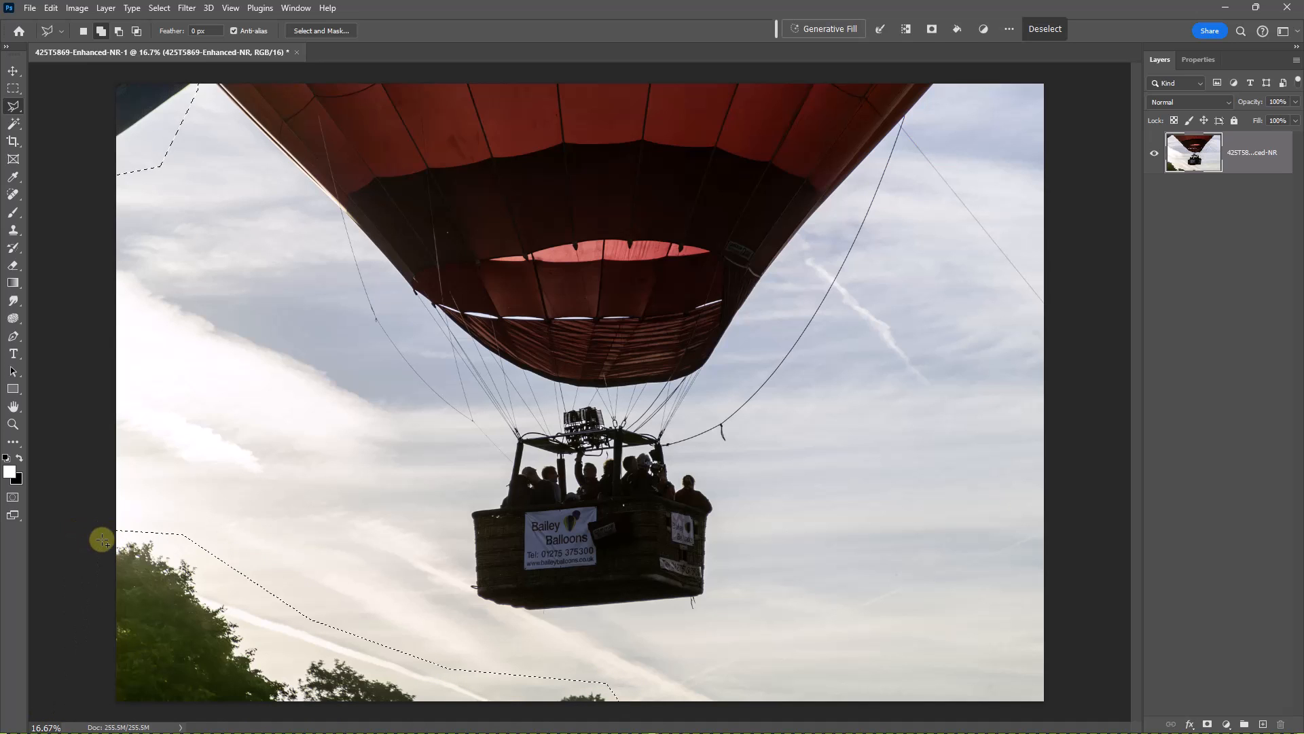
# - Remove the selected corner object and trees with Content-Aware Fill output to the current layer, and clear the selection
pyautogui.click(49, 9)
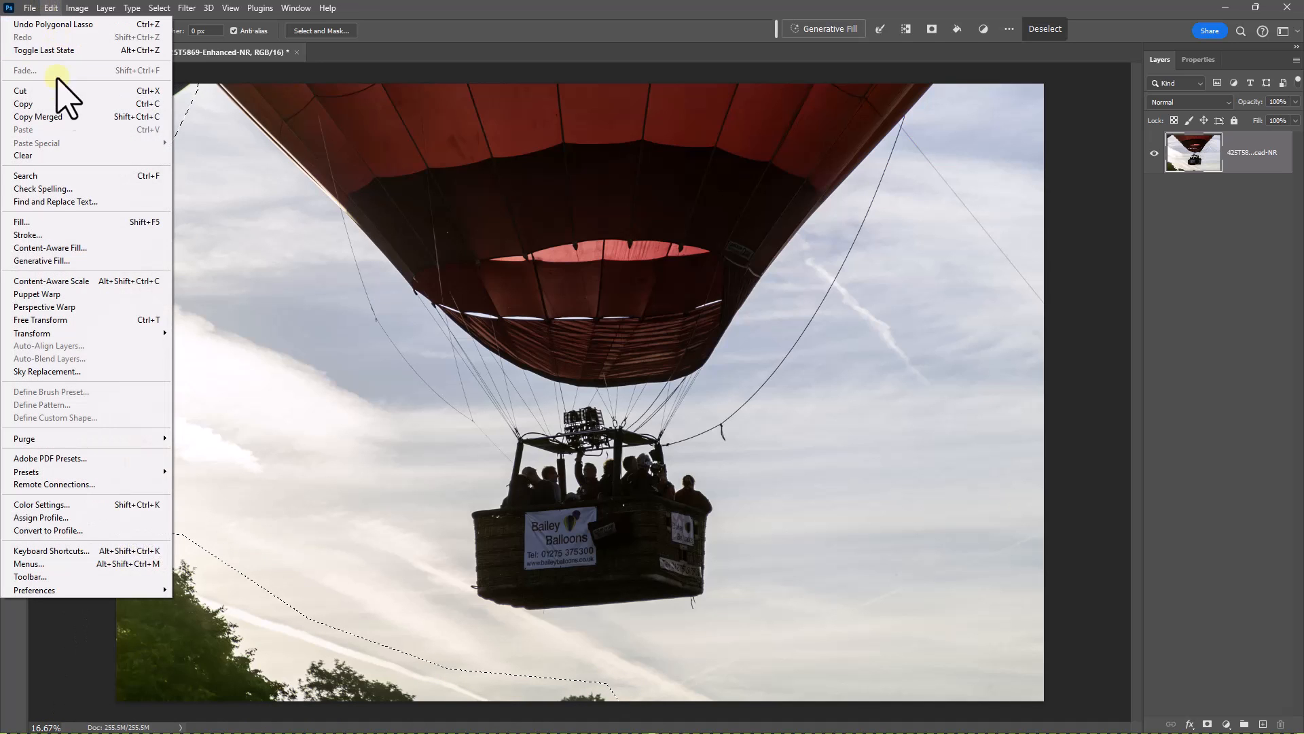
pyautogui.click(47, 248)
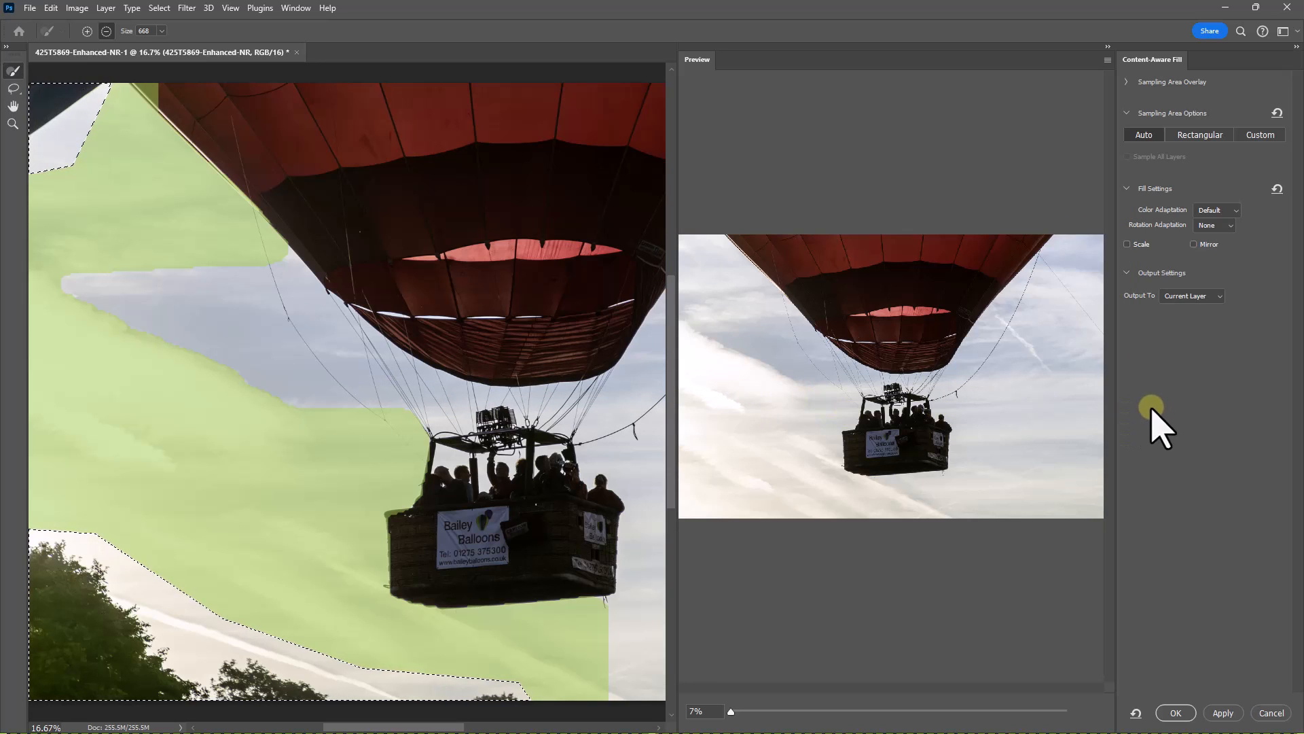
pyautogui.click(1176, 713)
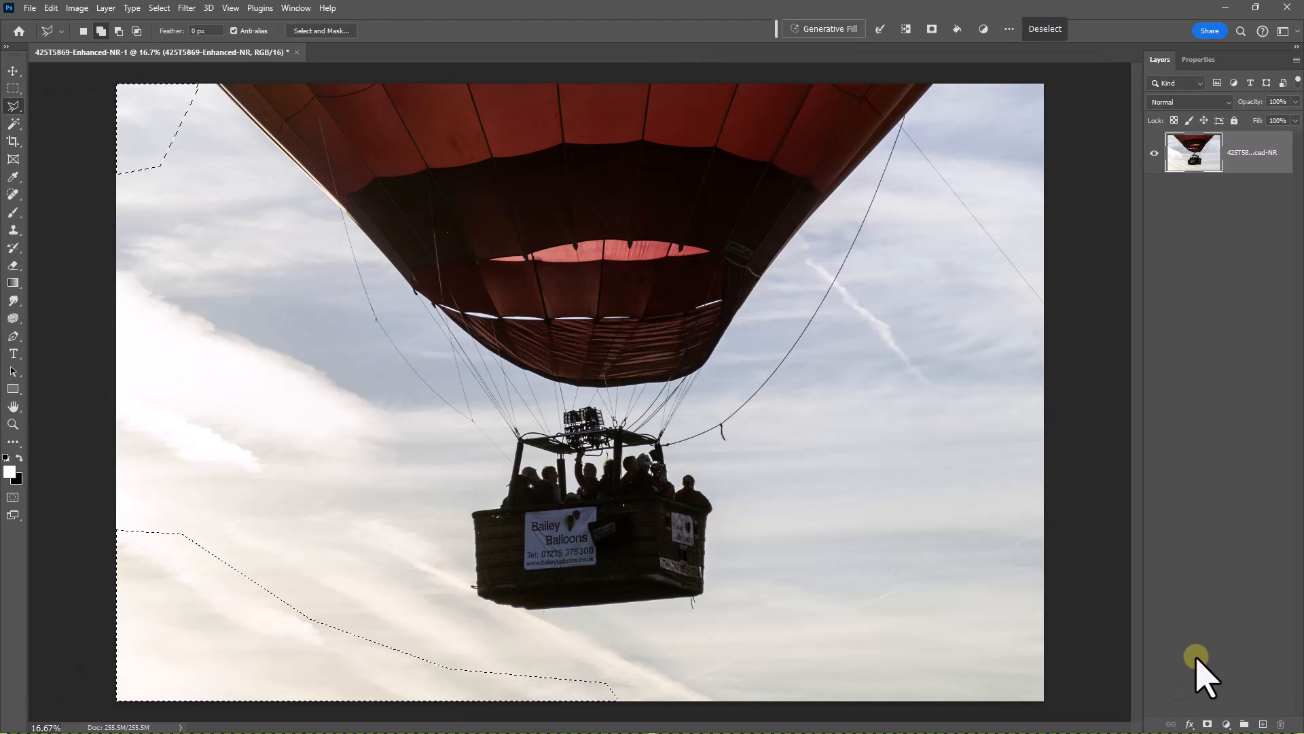
pyautogui.hotkey('ctrl', 'd')
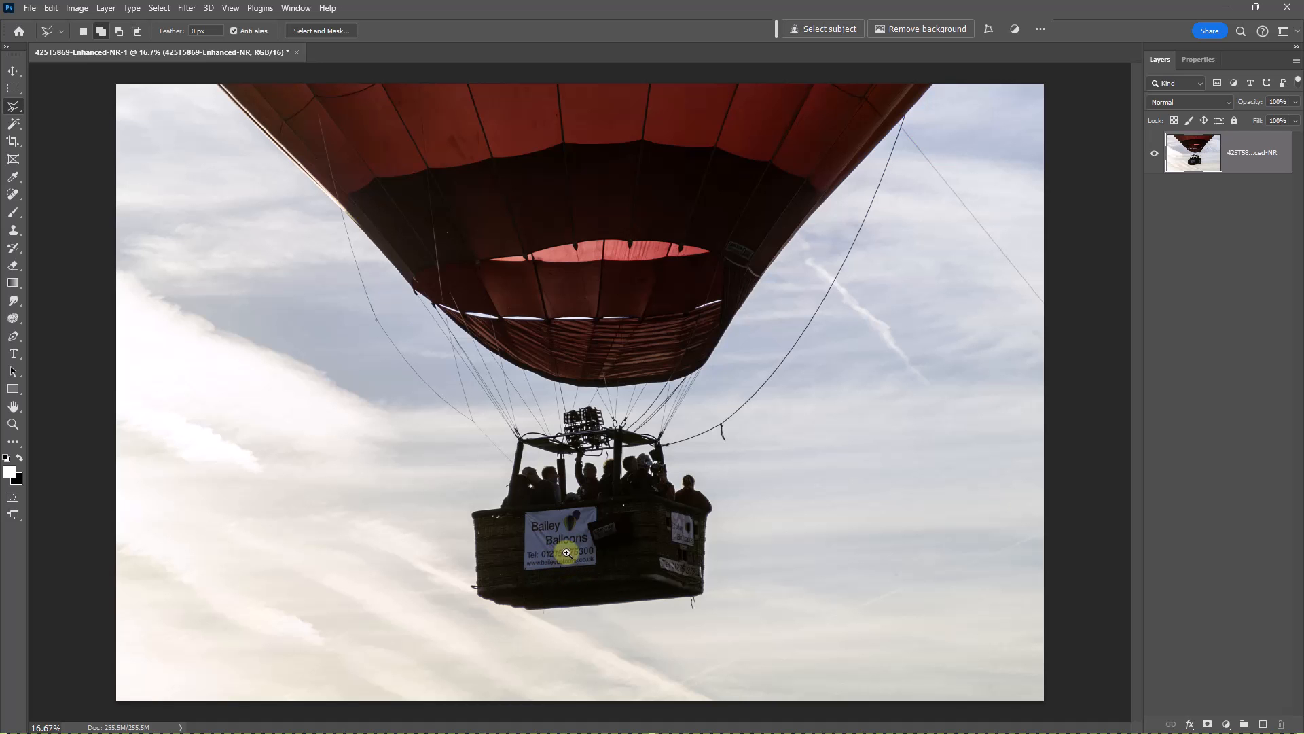
# - Examine the balloon basket, its passengers and the Bailey Balloons banner up close
pyautogui.moveTo(568, 550); pyautogui.dragTo(692, 572)
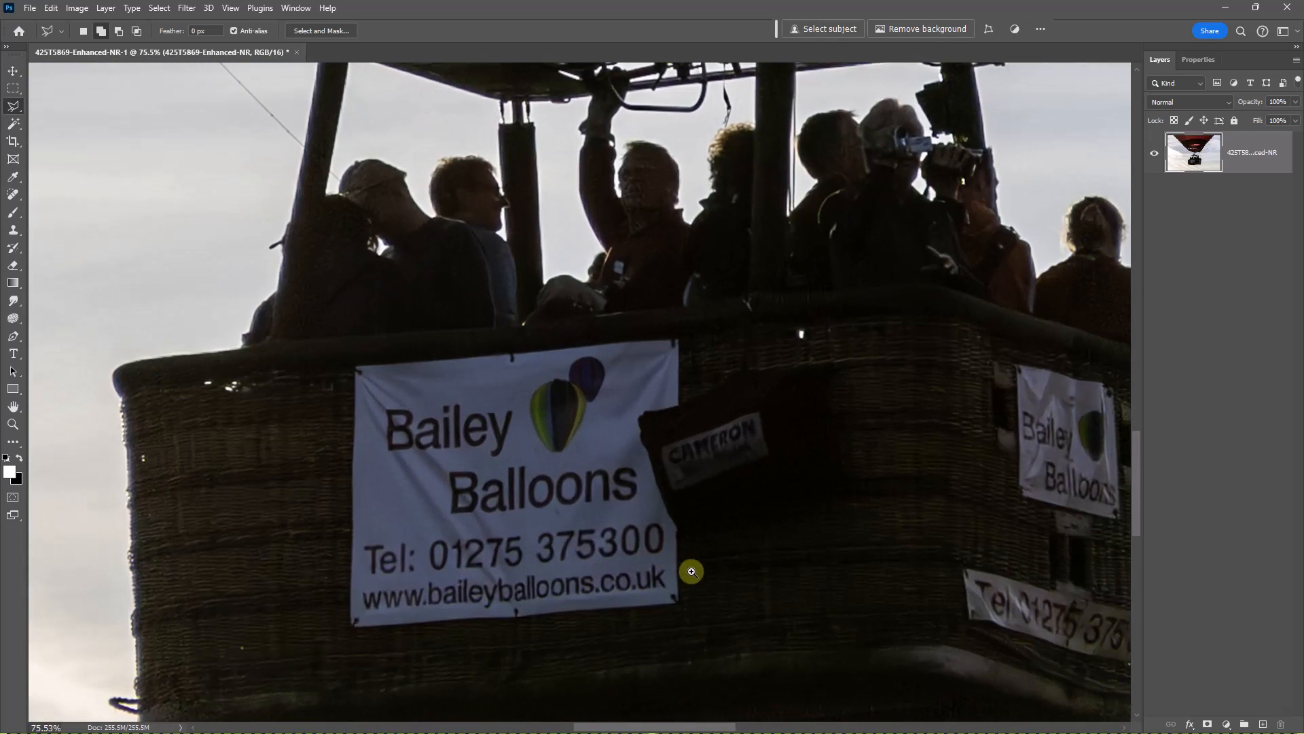
# - Outline the large Bailey Balloons banner together with the adjoining Cameron bag using the Polygonal Lasso
pyautogui.moveTo(625, 636); pyautogui.dragTo(651, 492)
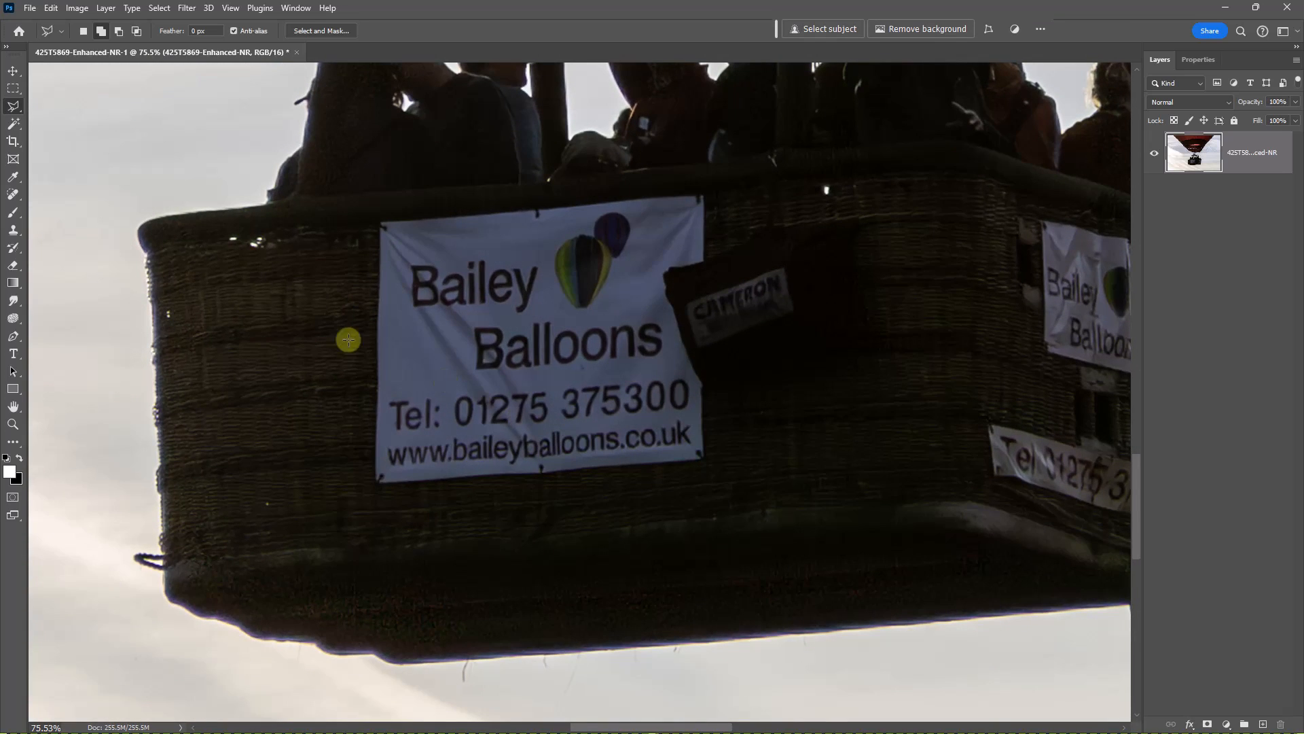
pyautogui.moveTo(12, 105)
pyautogui.mouseDown()
pyautogui.moveTo(50, 103)
pyautogui.moveTo(63, 119)
pyautogui.mouseUp()
pyautogui.click(376, 215)
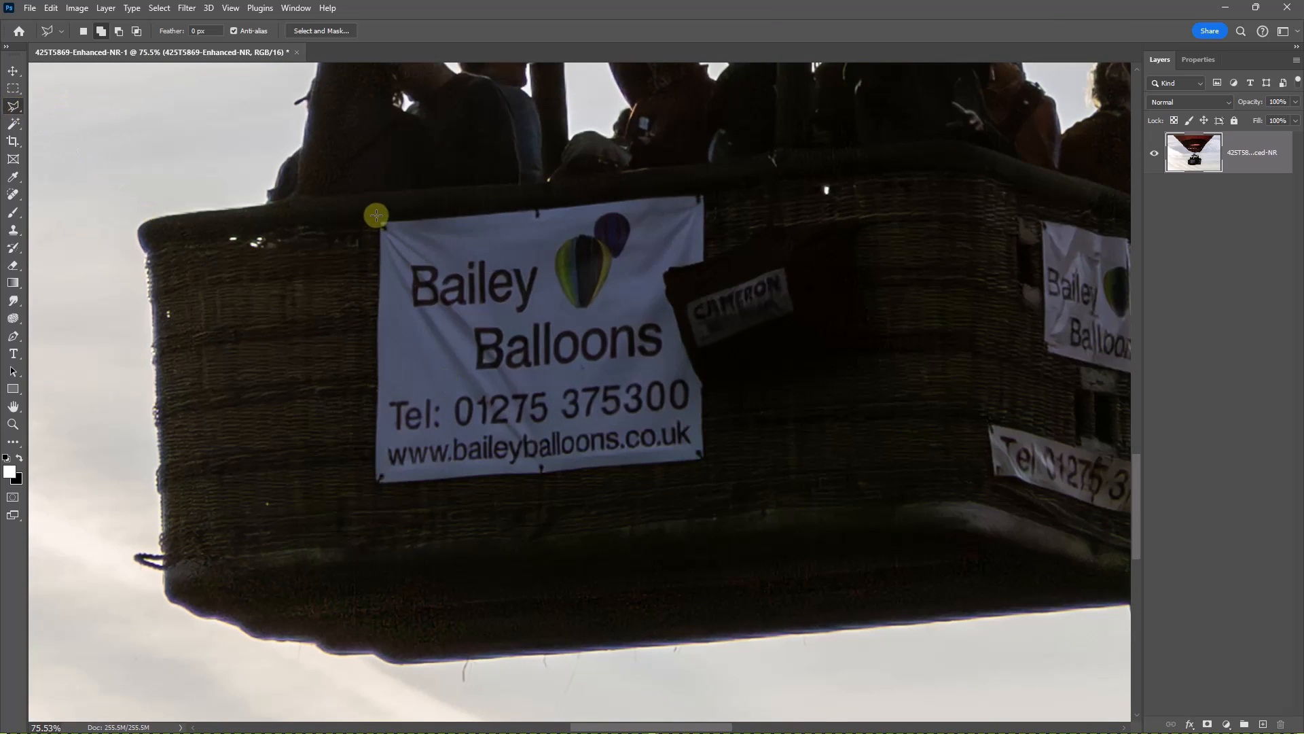
pyautogui.click(711, 192)
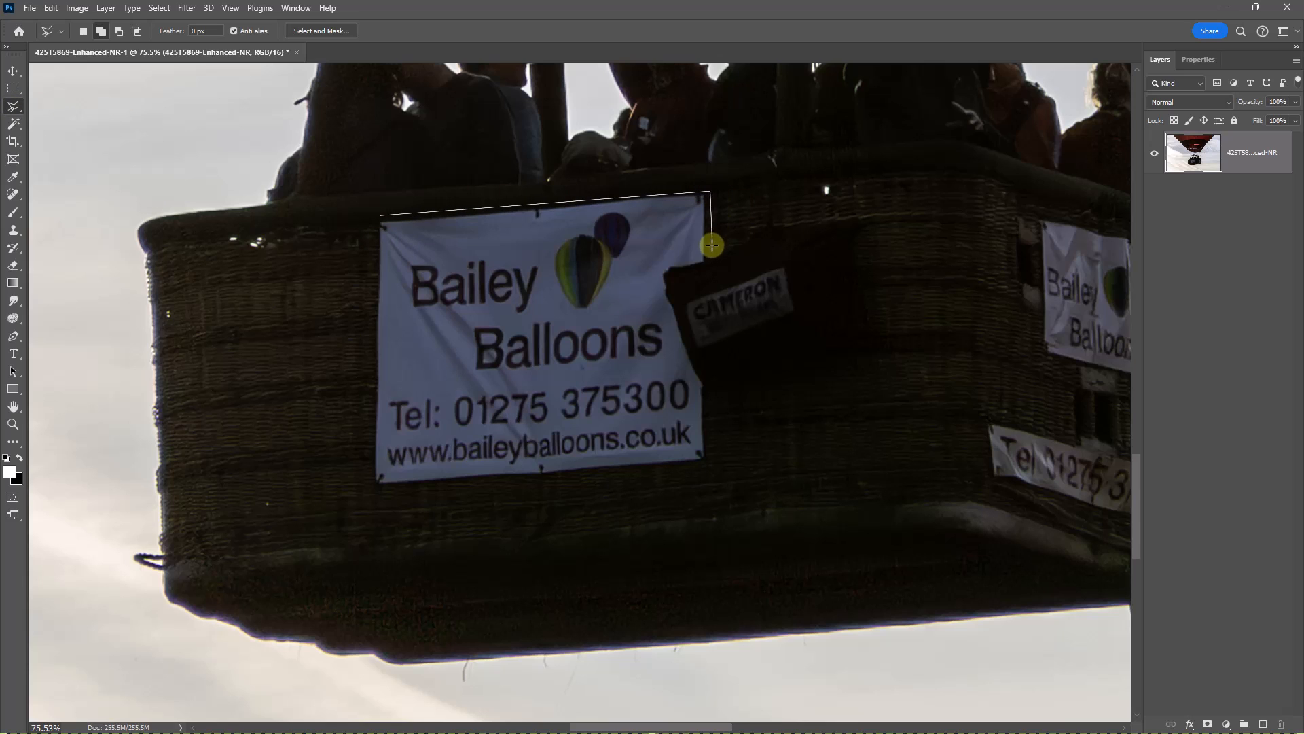
pyautogui.click(713, 247)
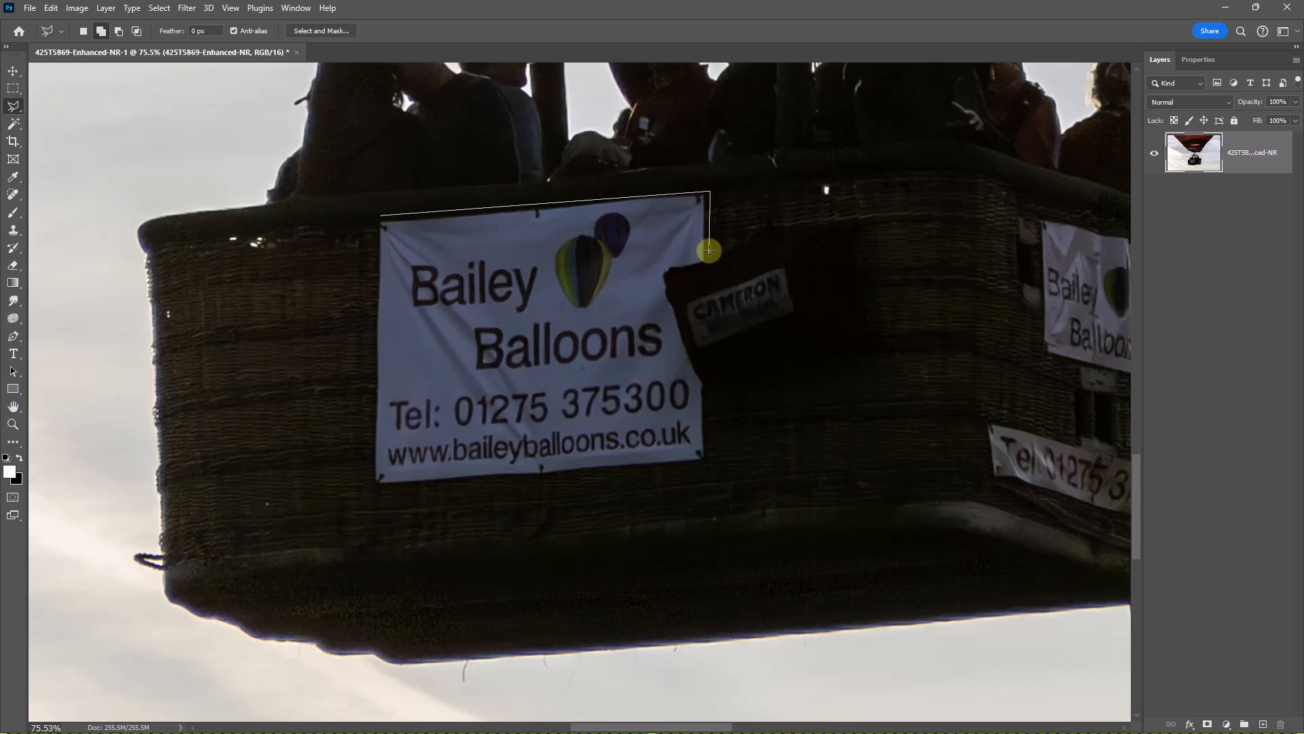
pyautogui.click(853, 217)
pyautogui.click(855, 366)
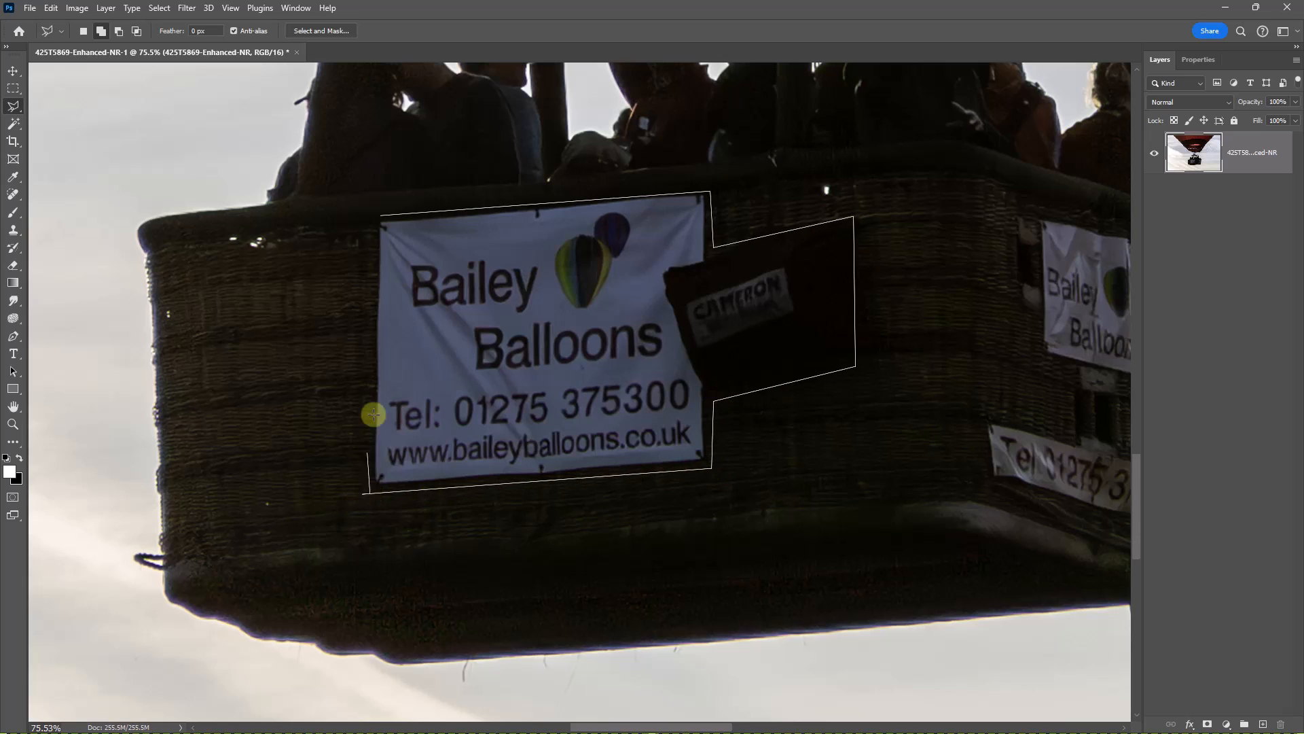
pyautogui.click(380, 217)
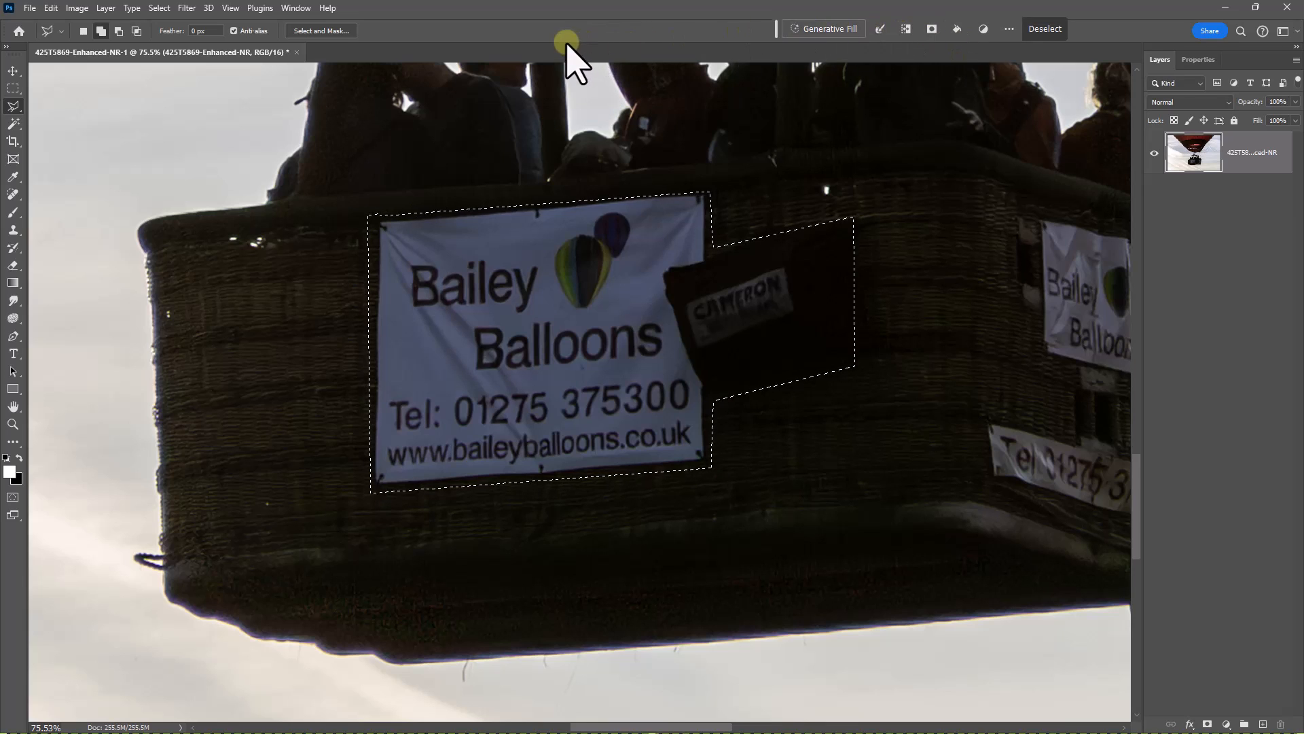
# - Try to replace the selected banner and Cameron bag with Generative Fill, leaving the prompt empty
pyautogui.hotkey('ctrl', 'd')
pyautogui.hotkey('ctrl', 'z')
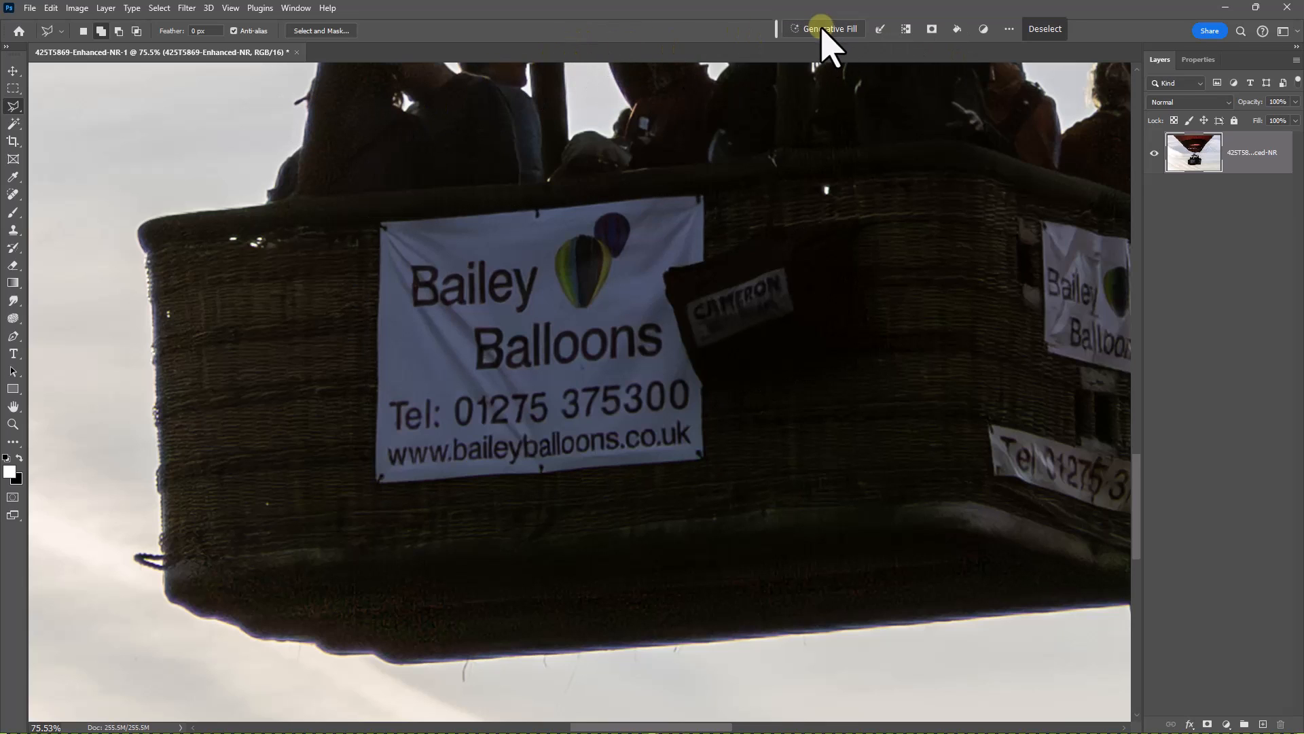
pyautogui.click(796, 29)
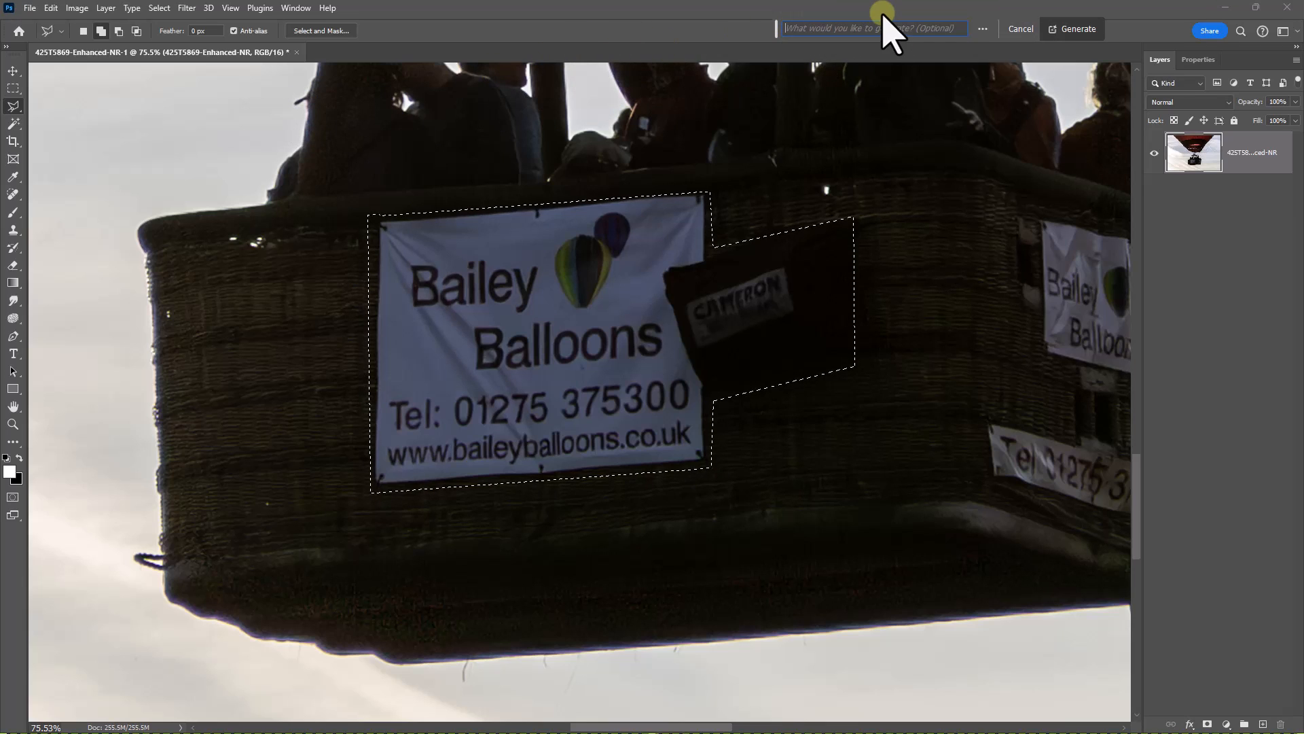
pyautogui.press('Return')
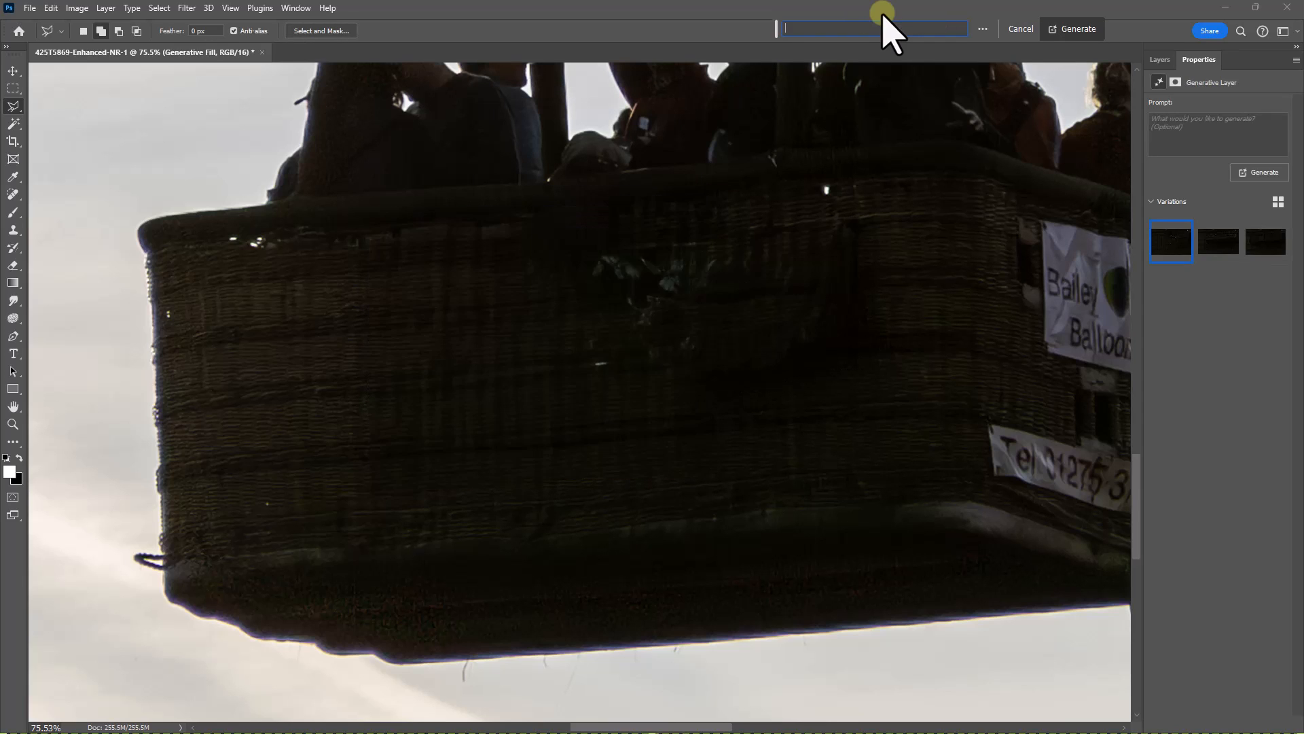
# - Compare the three generated variations of the basket side, and delete the Generative Fill layer
pyautogui.click(1230, 248)
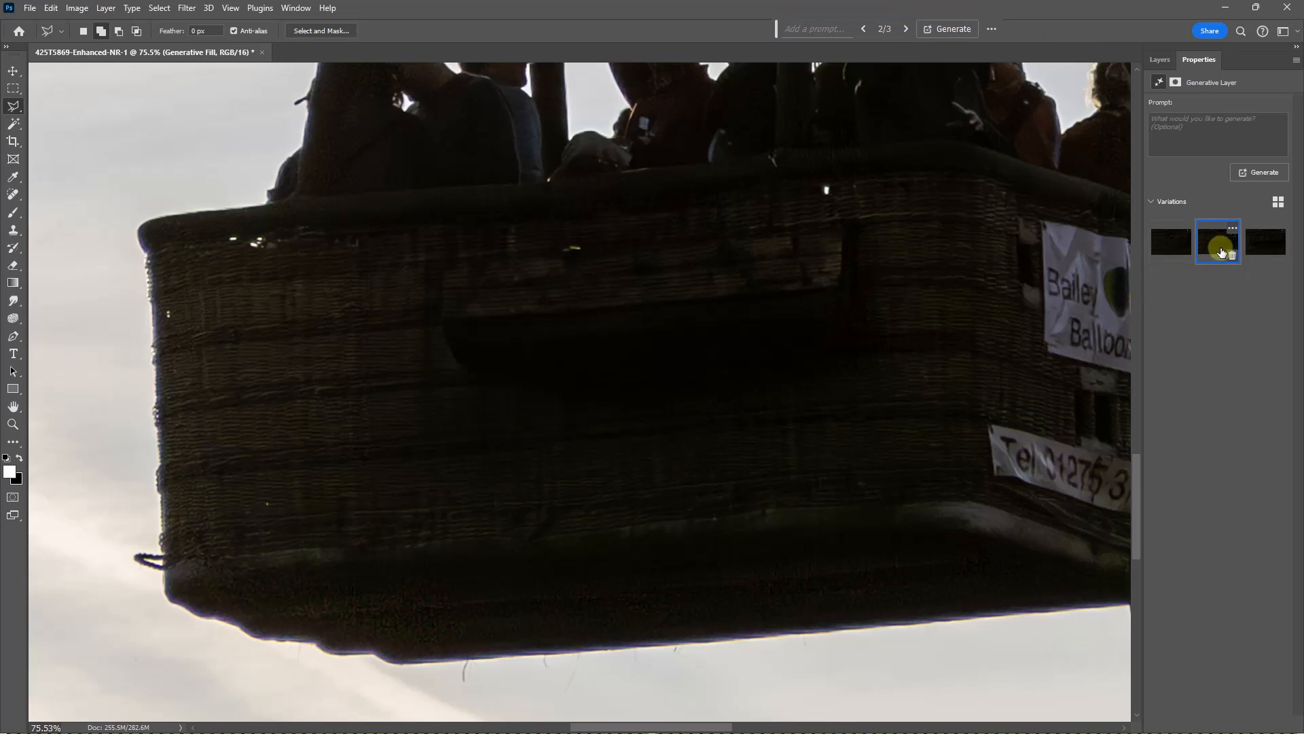
pyautogui.click(1271, 248)
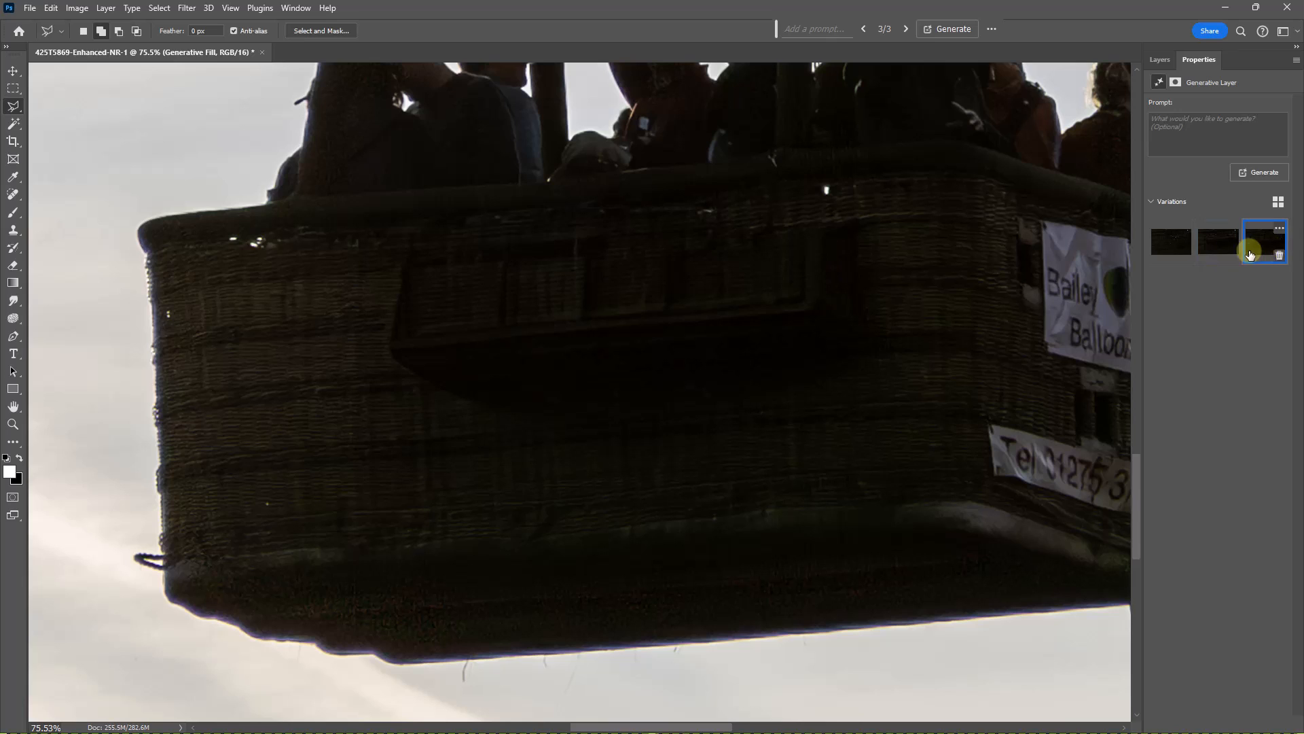
pyautogui.click(1167, 250)
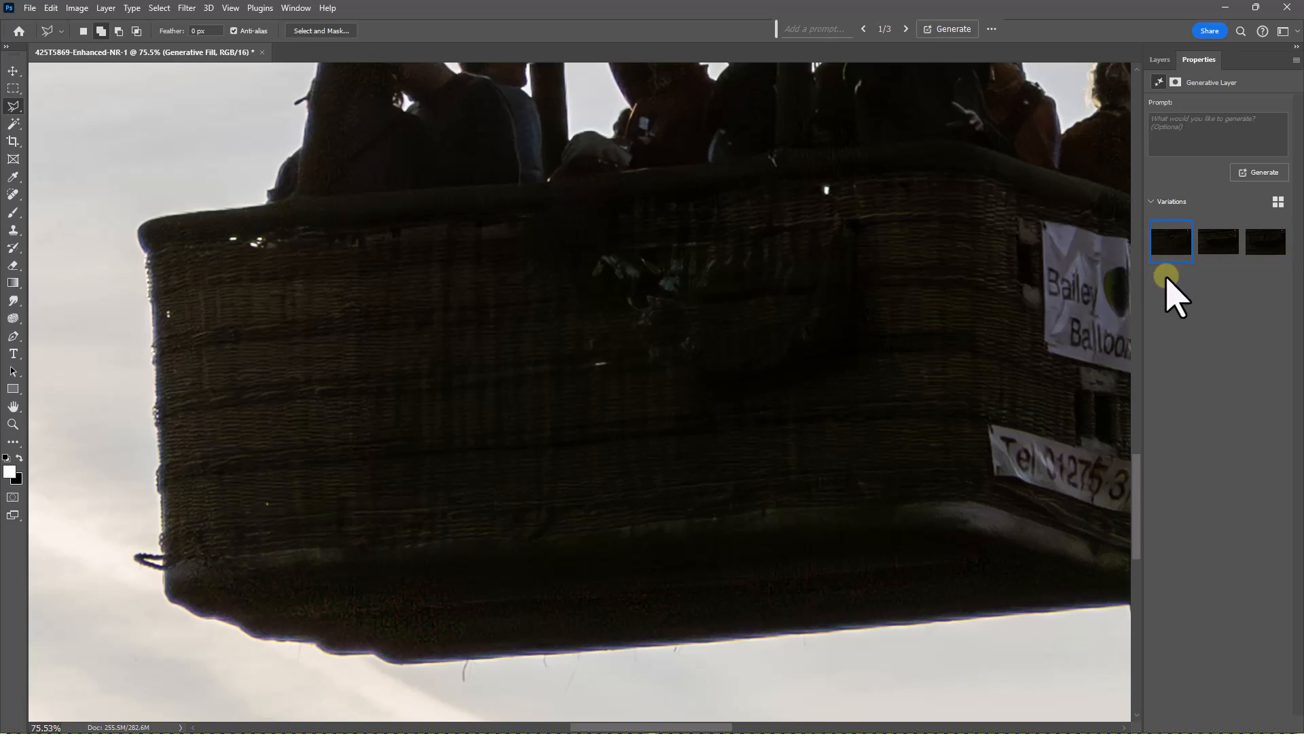
pyautogui.click(1161, 61)
pyautogui.moveTo(1193, 150); pyautogui.dragTo(1283, 726)
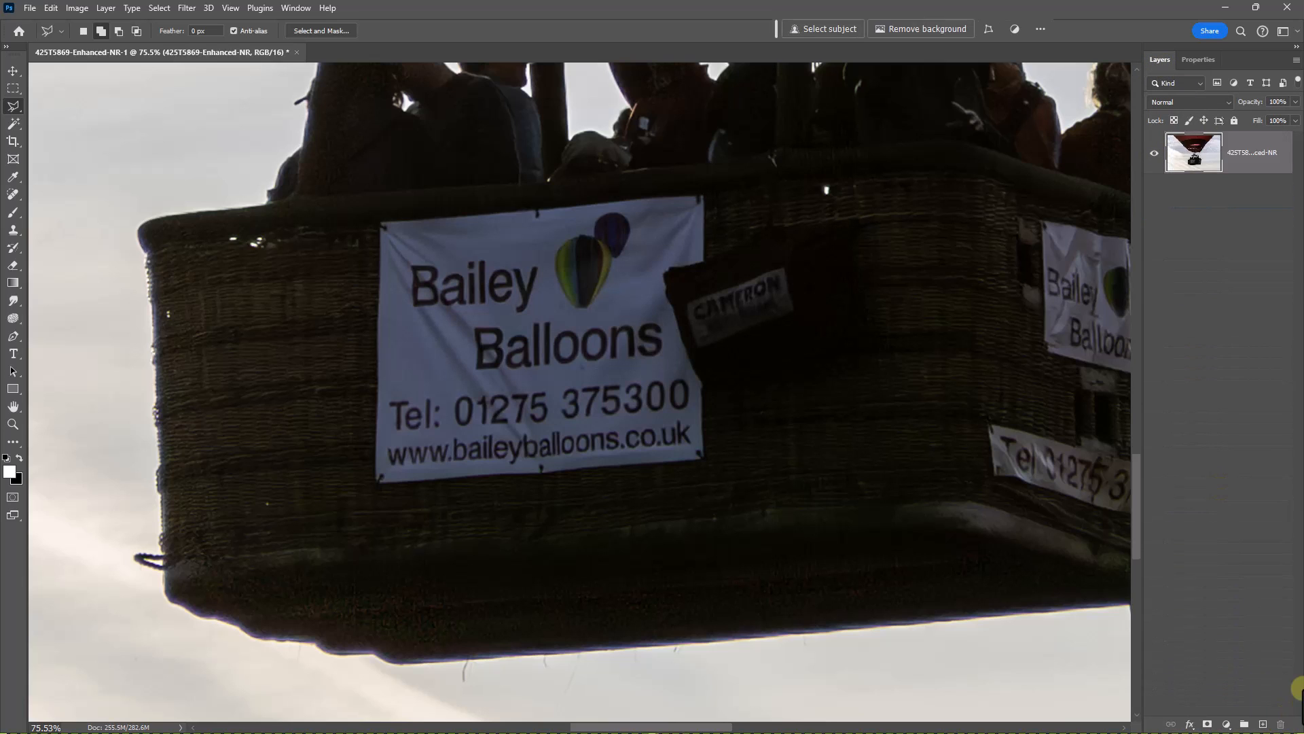
# - Select only the large Bailey Balloons banner on the basket with a four-cornered Polygonal Lasso outline
pyautogui.click(377, 219)
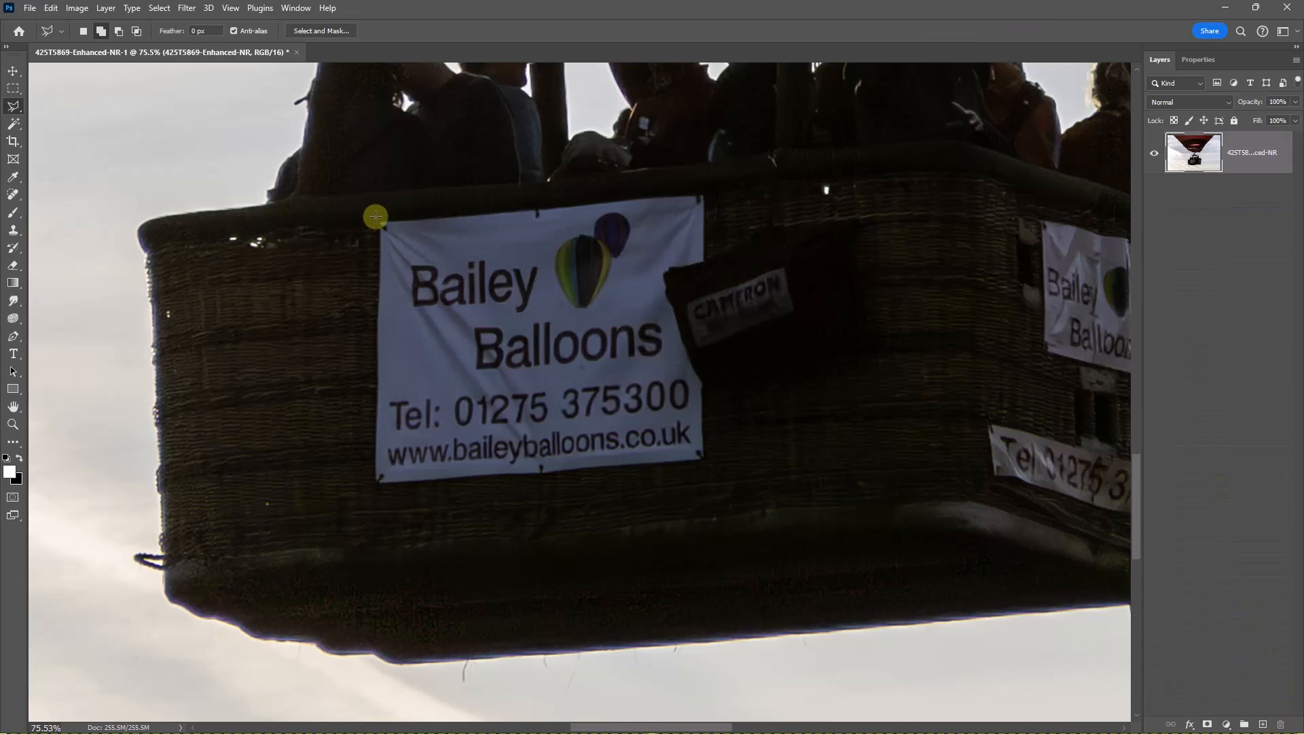
pyautogui.click(713, 187)
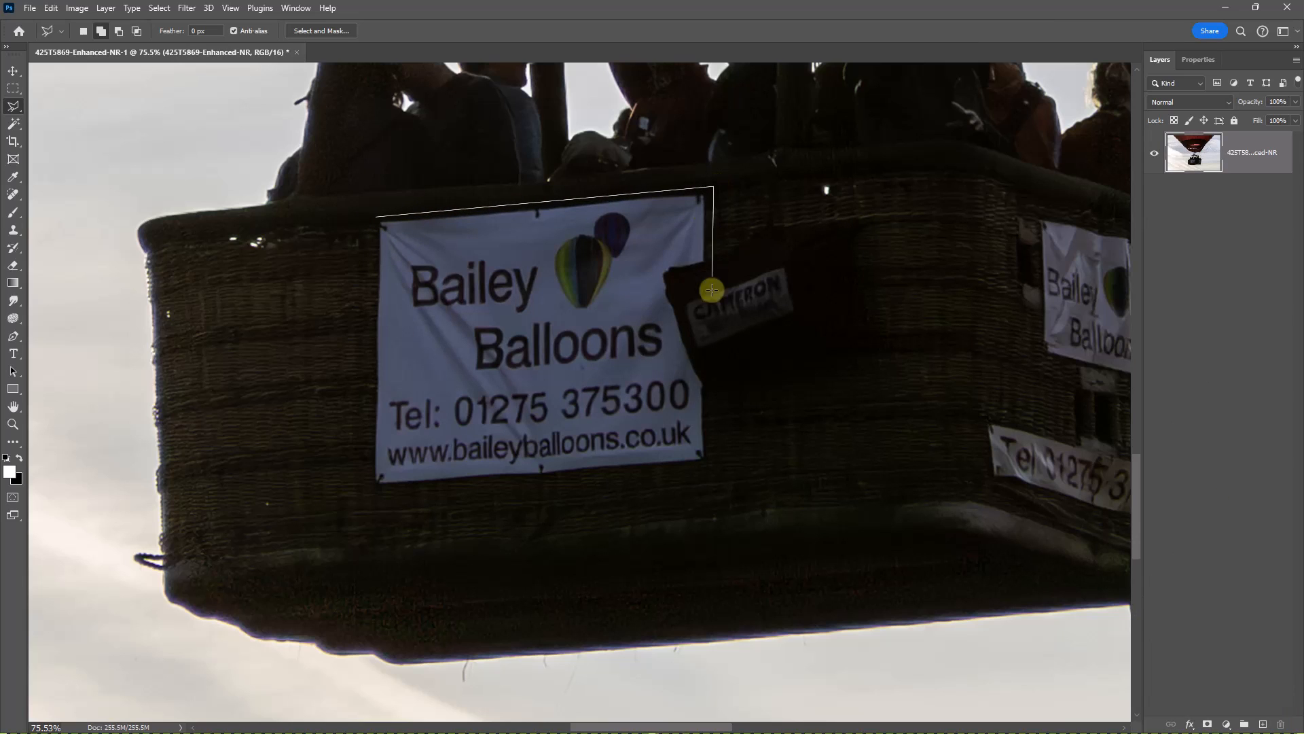
pyautogui.click(711, 466)
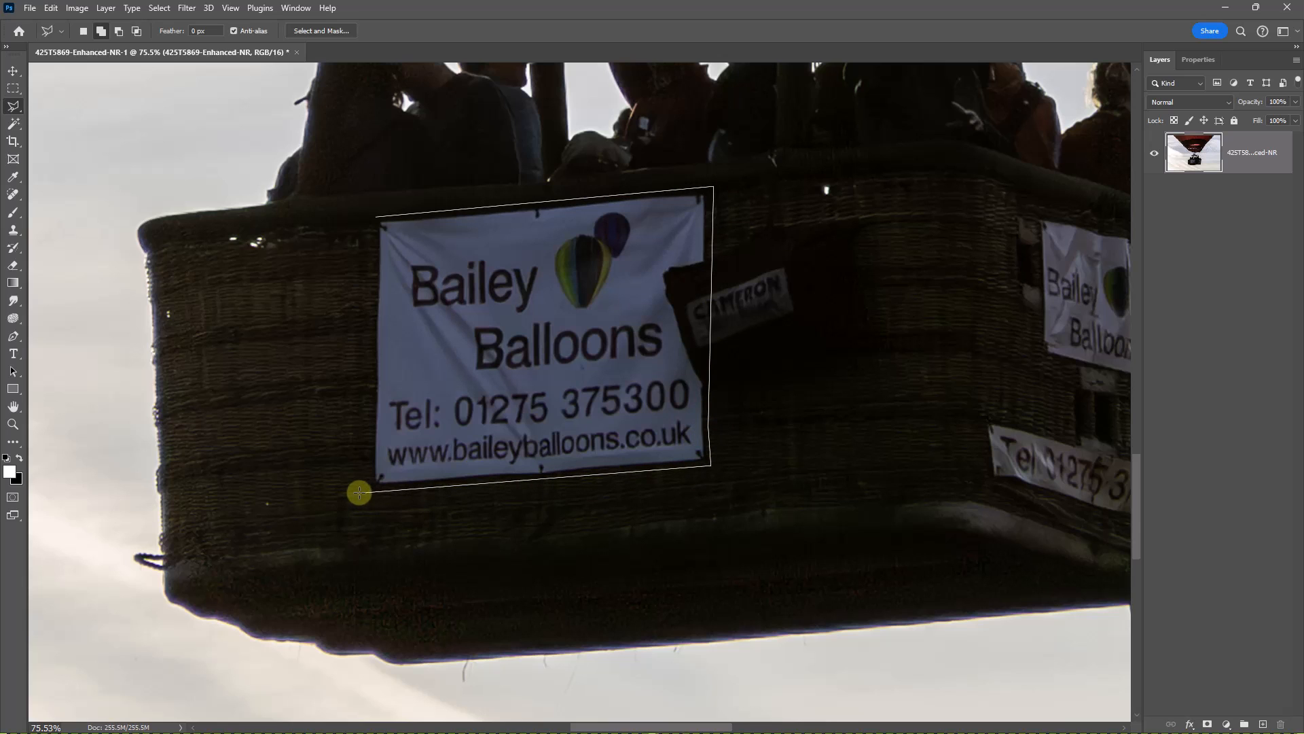
pyautogui.click(364, 492)
pyautogui.click(371, 216)
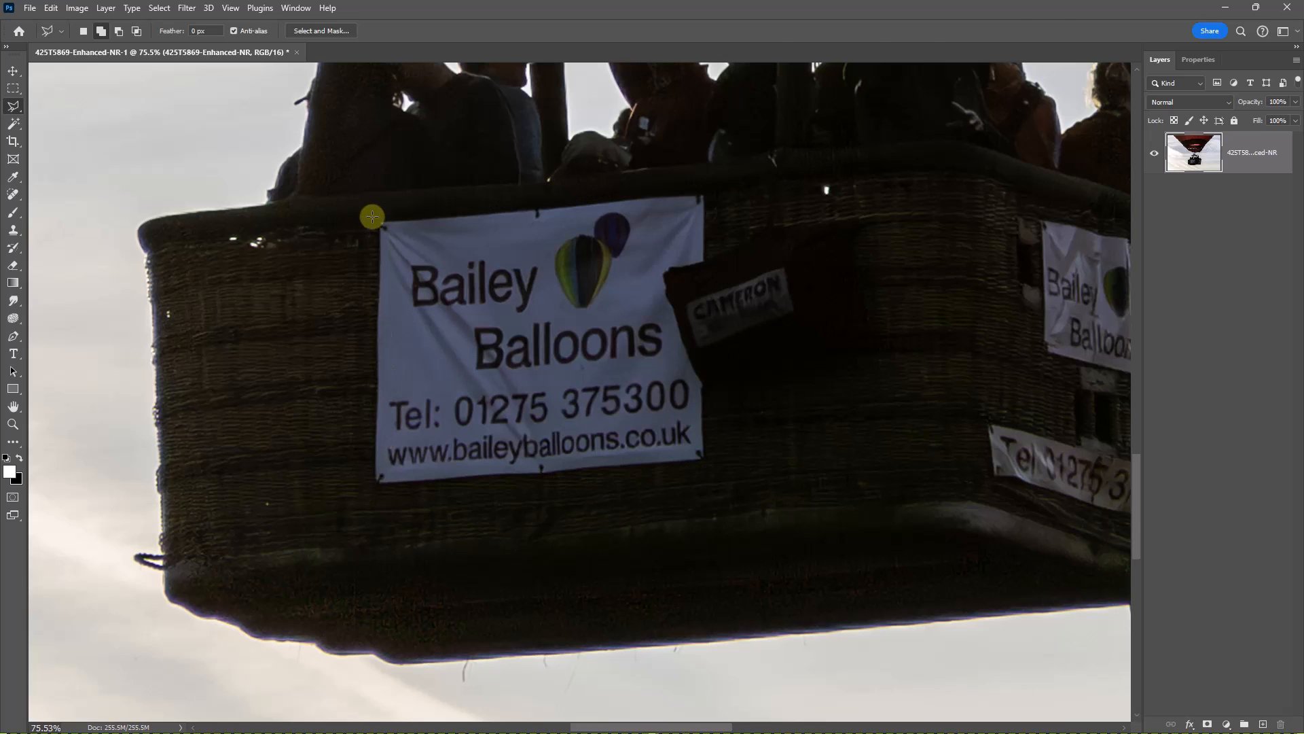
# - Replace the selected banner using Generative Fill with an empty prompt, and choose the third variation
pyautogui.click(813, 29)
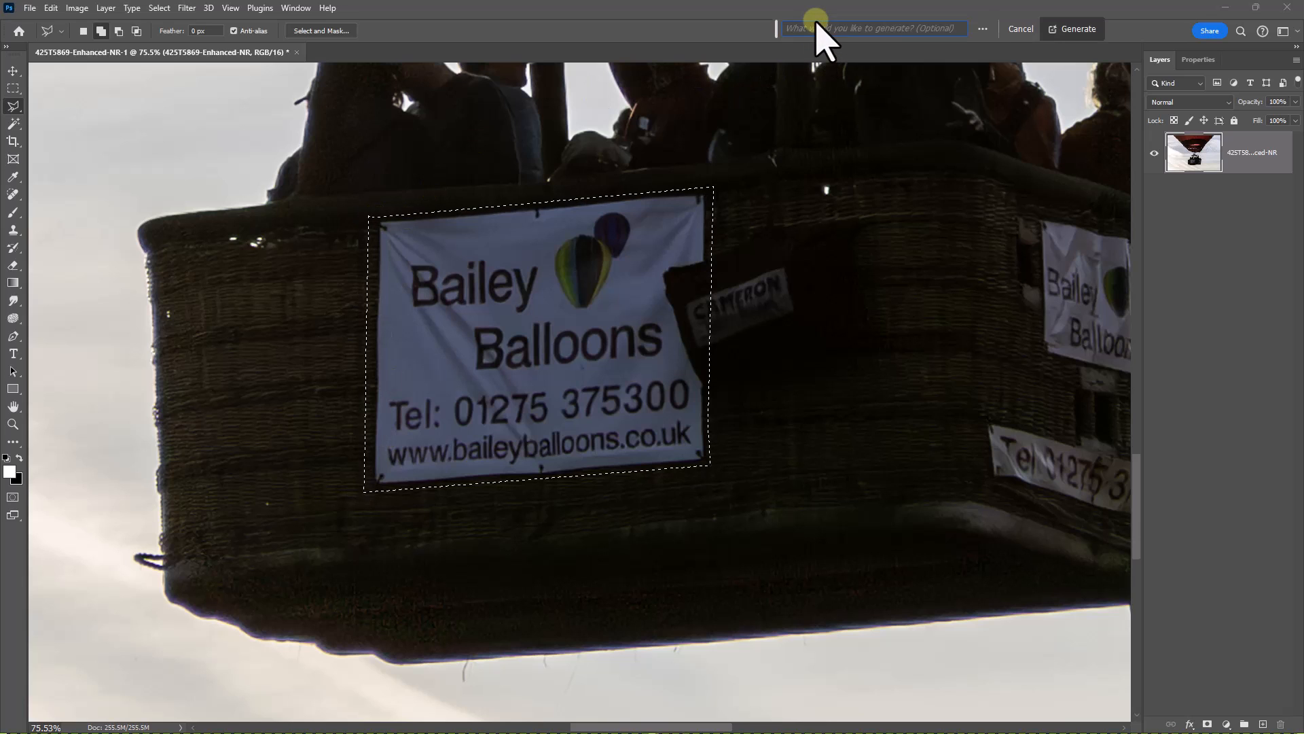
pyautogui.press('Return')
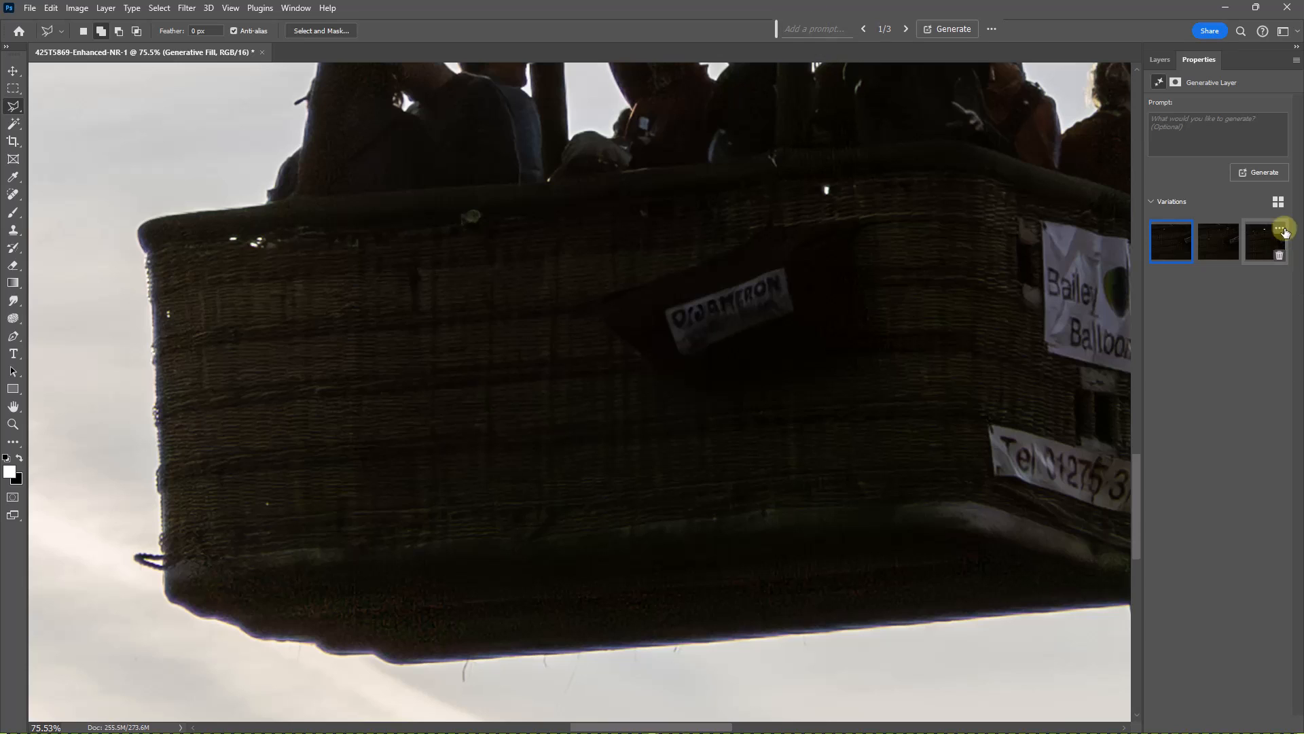
pyautogui.click(1223, 243)
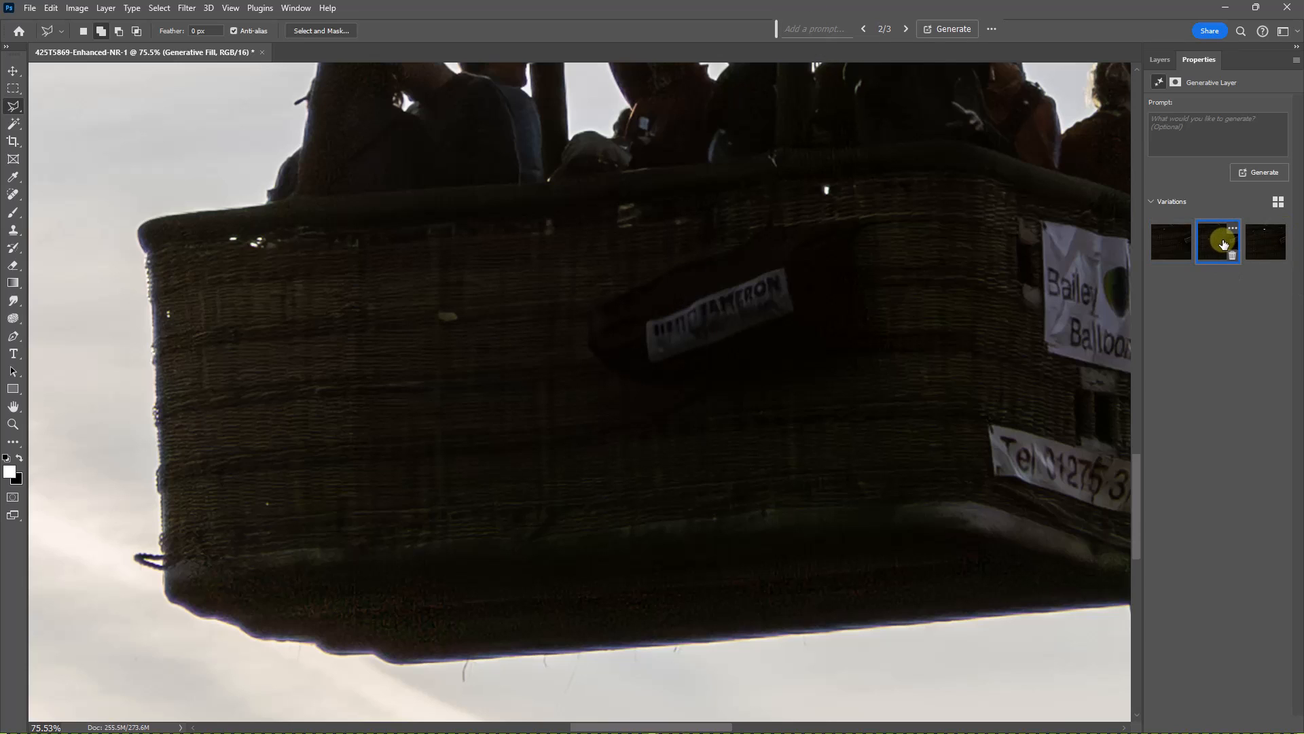
pyautogui.click(1261, 243)
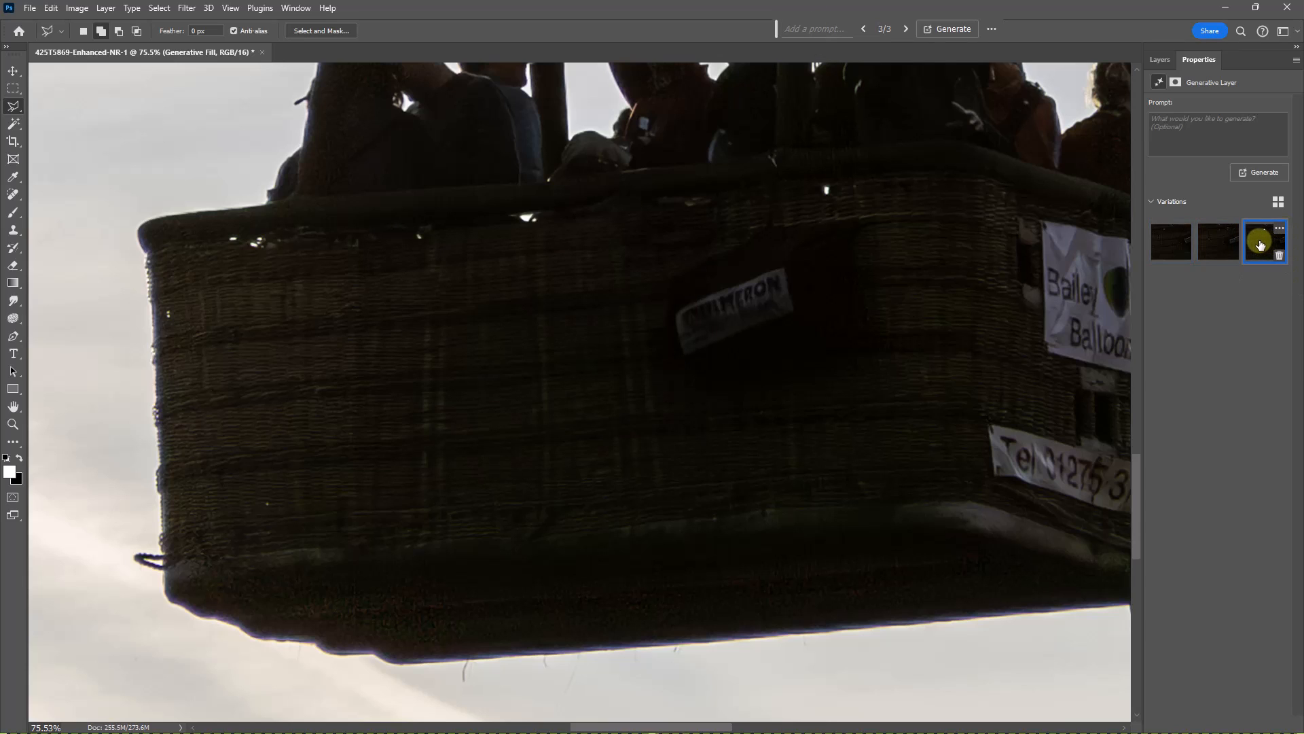
pyautogui.click(1177, 243)
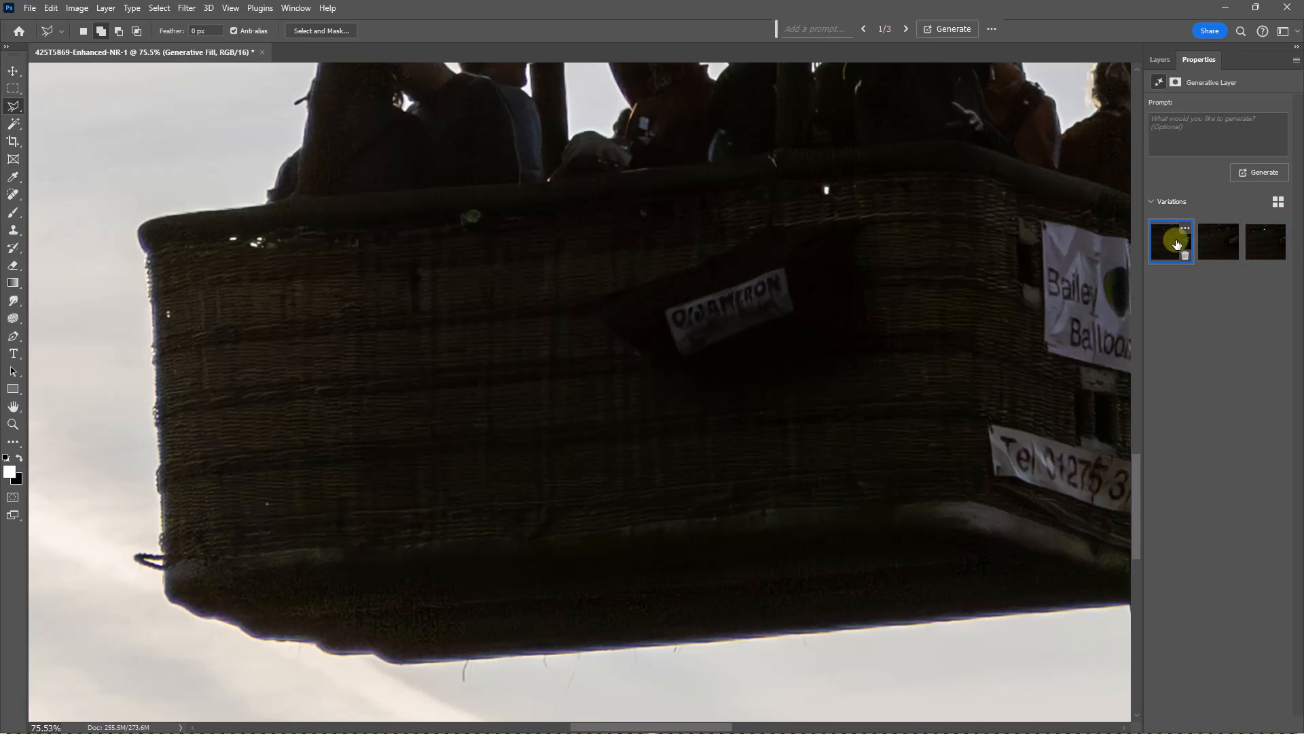
pyautogui.click(1265, 241)
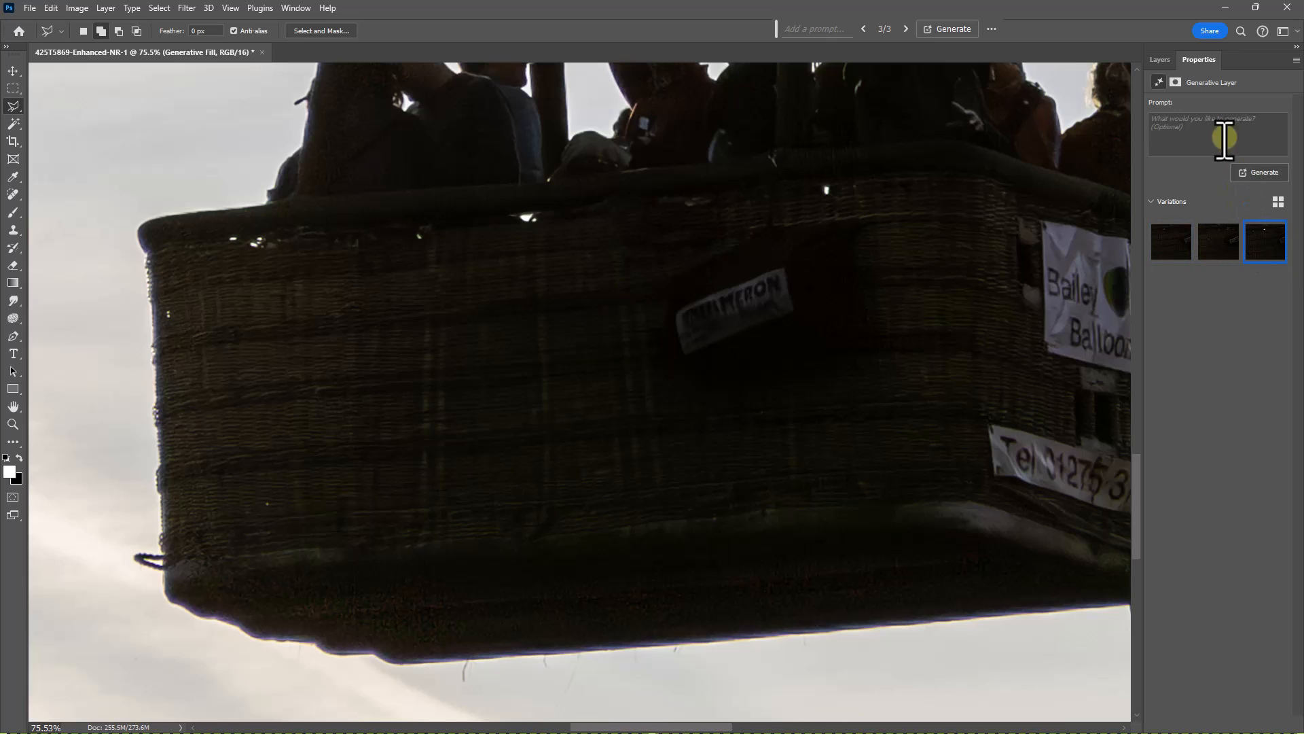
# - Flatten the balloon image, merging the generated layer into the photo
pyautogui.click(1160, 60)
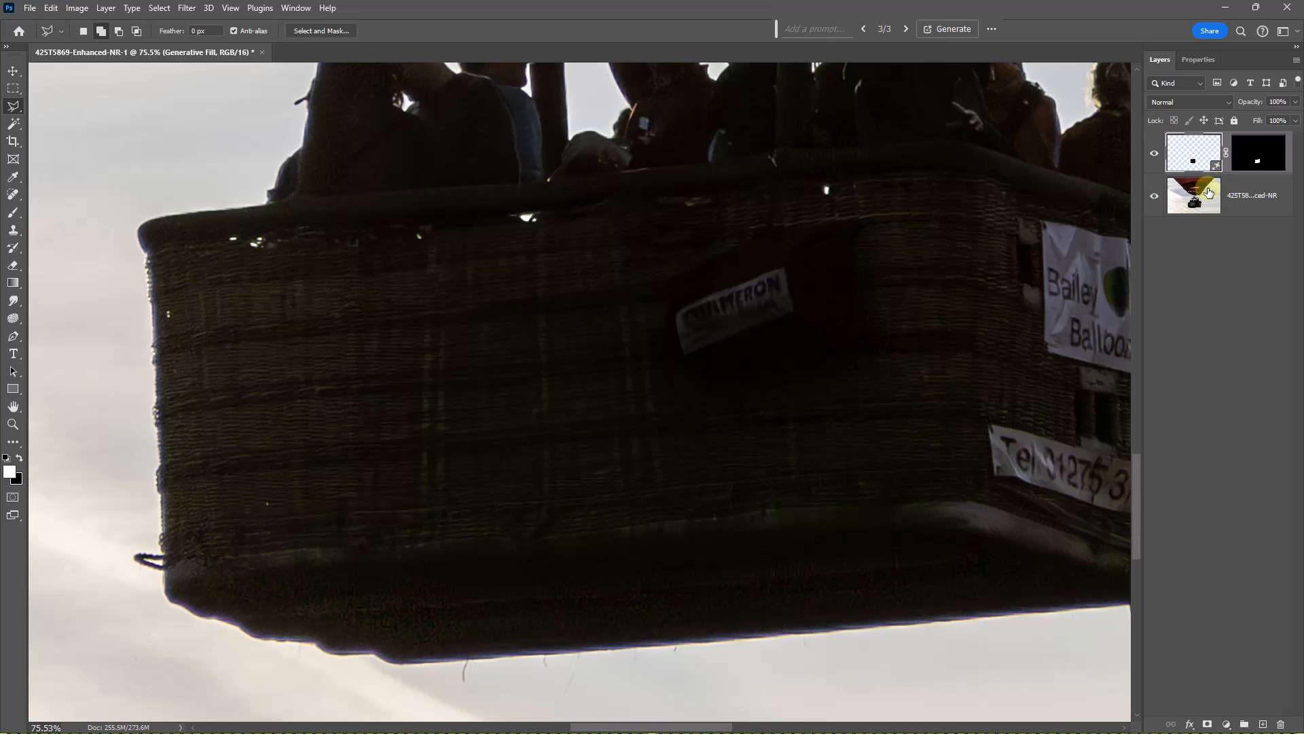
pyautogui.hotkey('ctrl', '0')
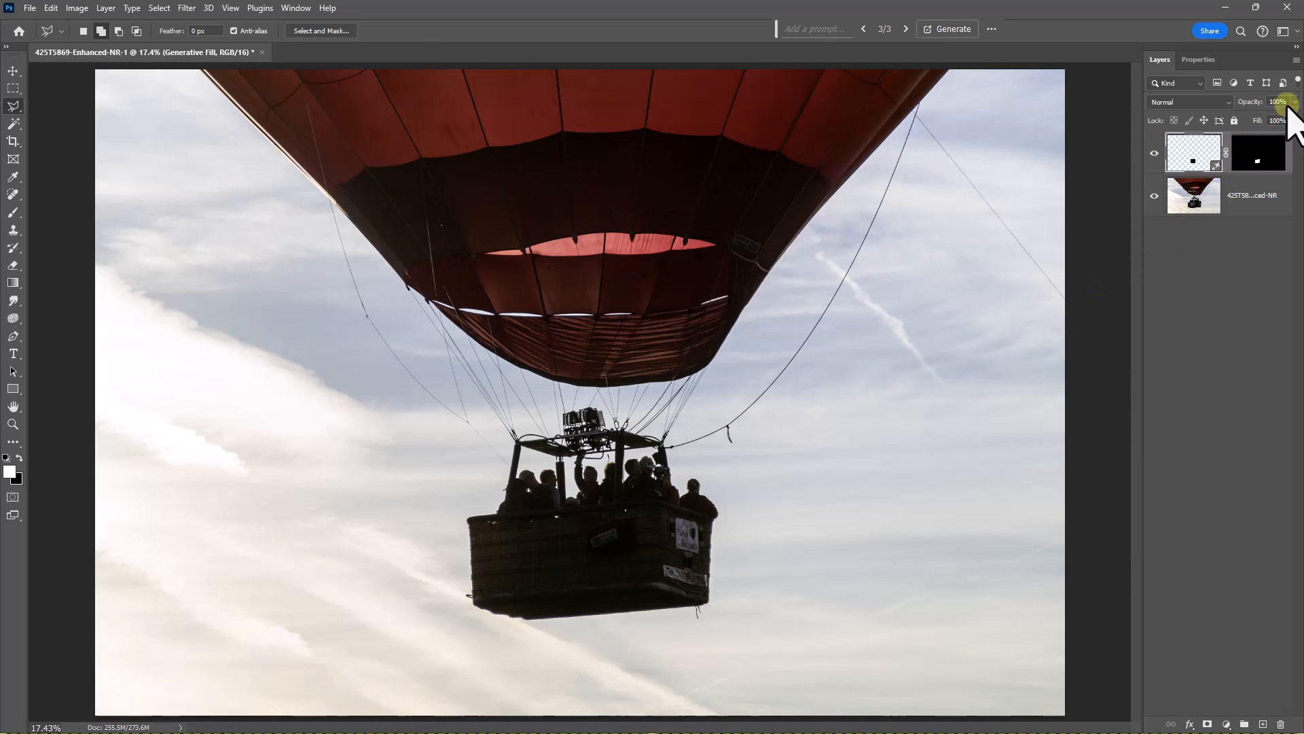
pyautogui.click(1295, 60)
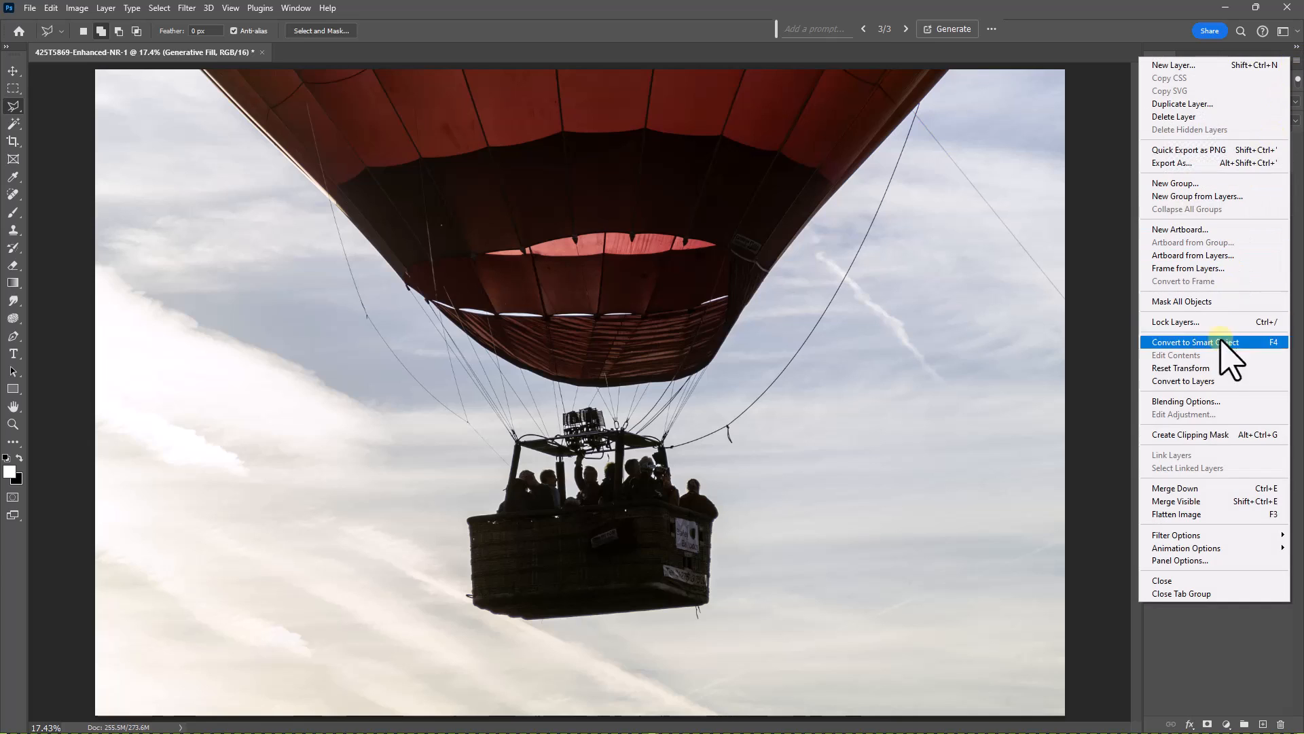
pyautogui.click(1186, 515)
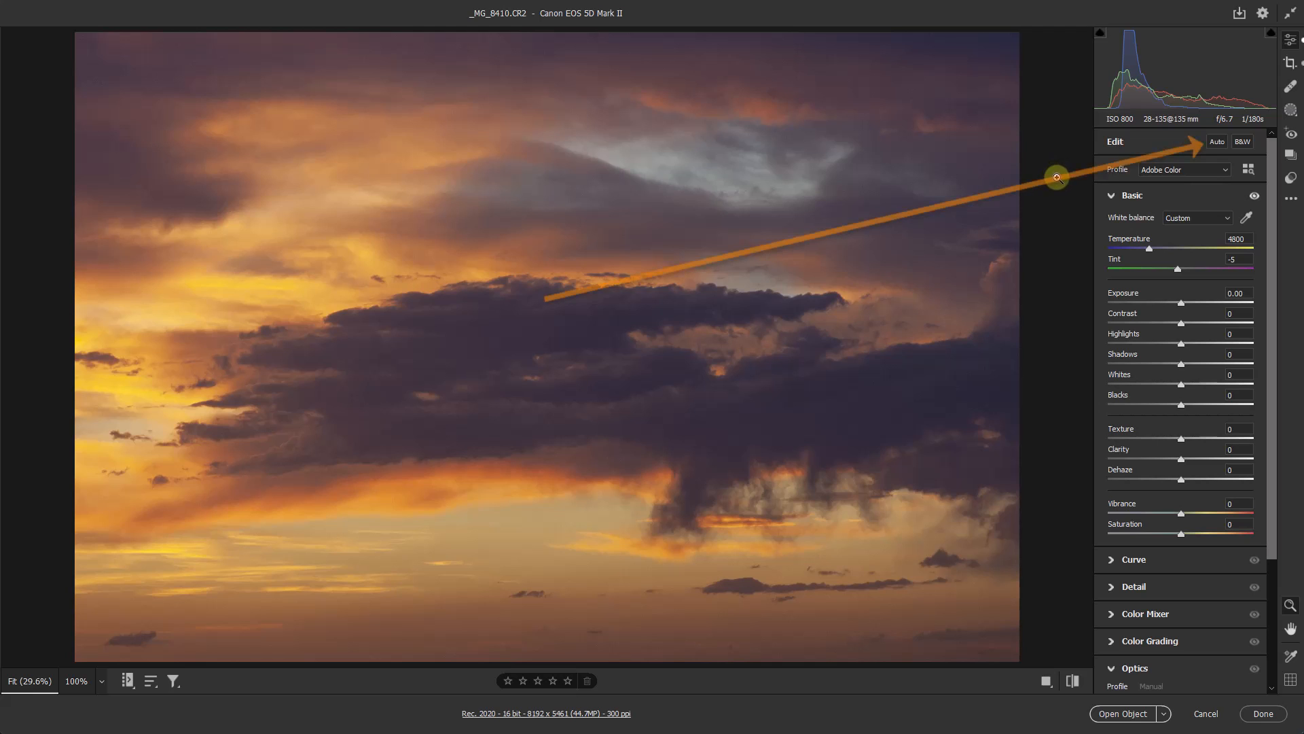
# - Apply Auto adjustments with Clarity at +32 to the sunset sky photo in Camera Raw, and expand its Detail settings
pyautogui.click(1217, 142)
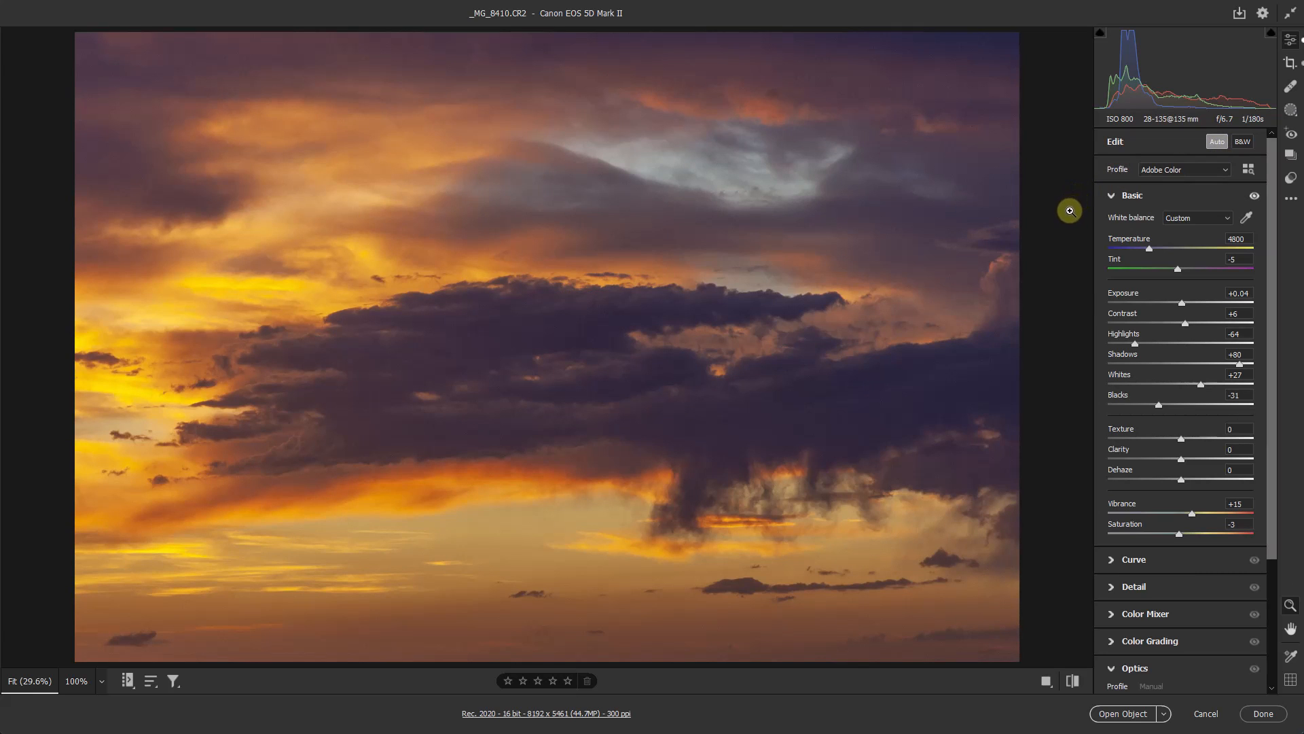
pyautogui.moveTo(1196, 463); pyautogui.dragTo(1204, 458)
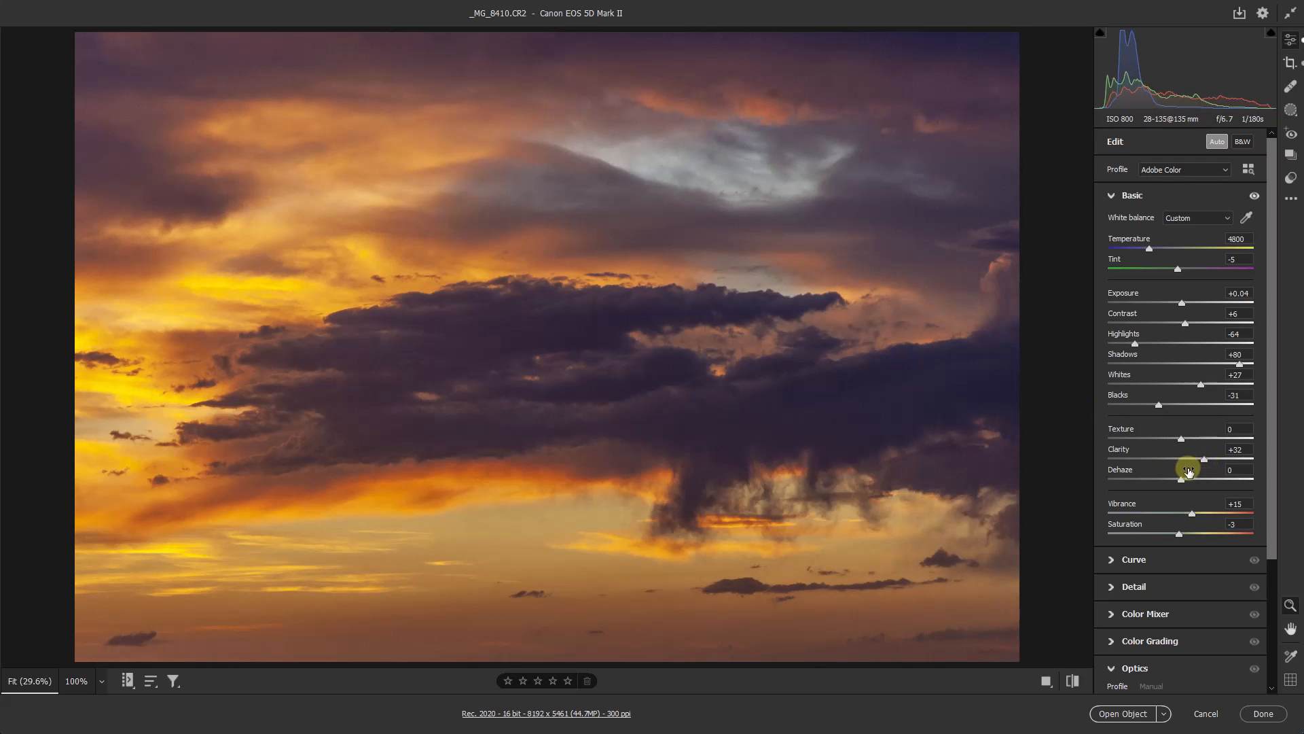
pyautogui.click(1111, 587)
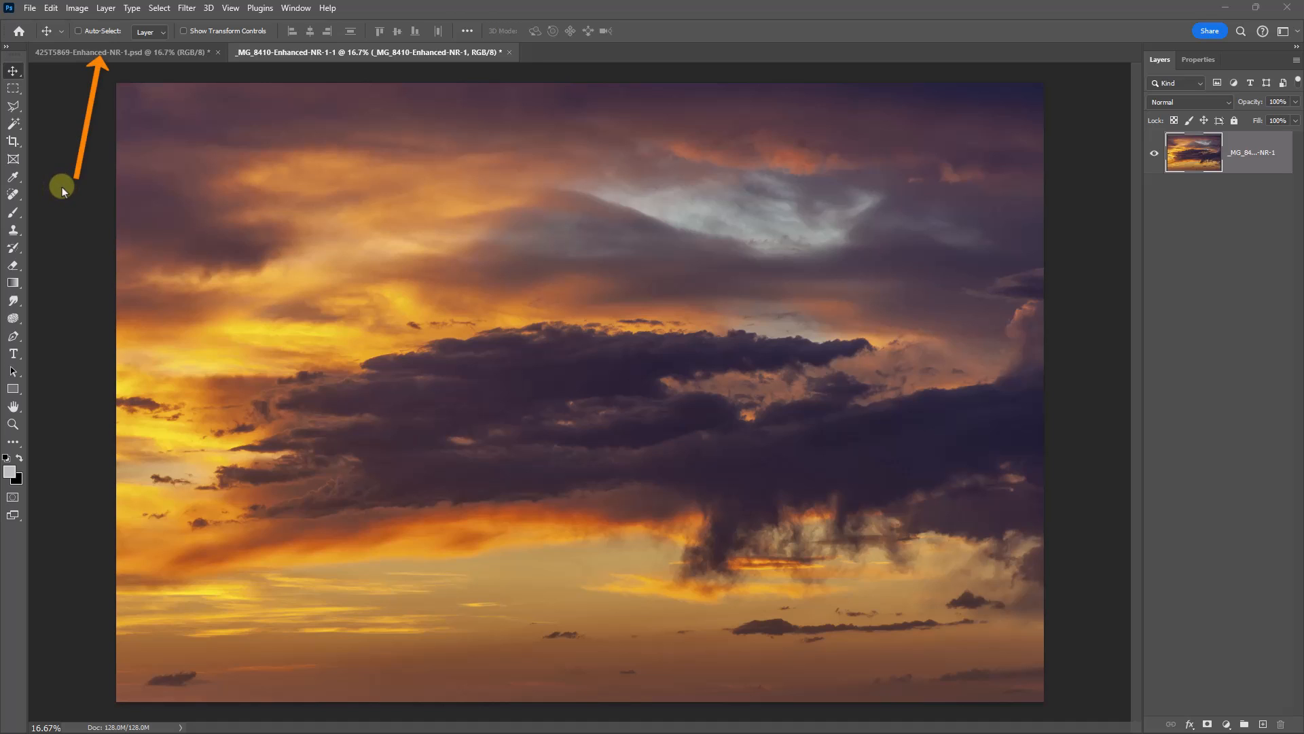
# - Start Sky Replacement on the balloon photo 425T5869-Enhanced-NR-1.psd and open the list of sky presets
pyautogui.click(88, 54)
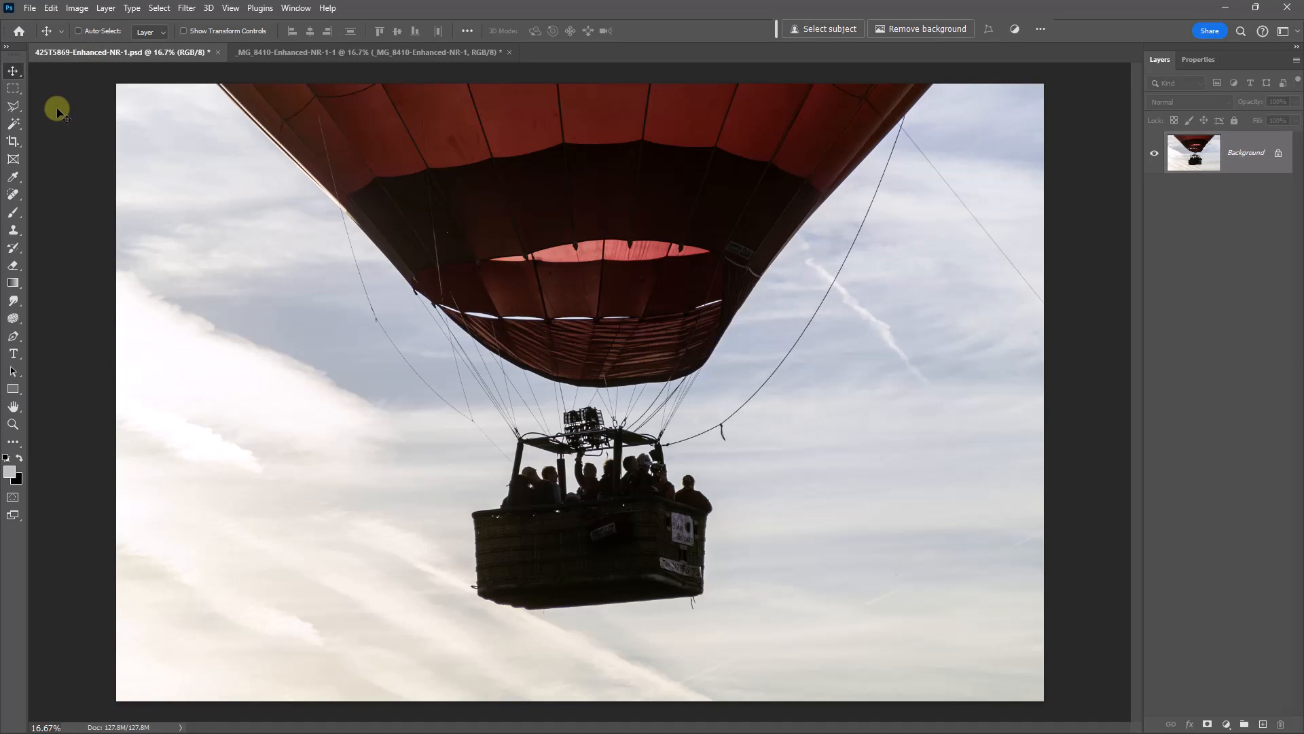
pyautogui.click(51, 8)
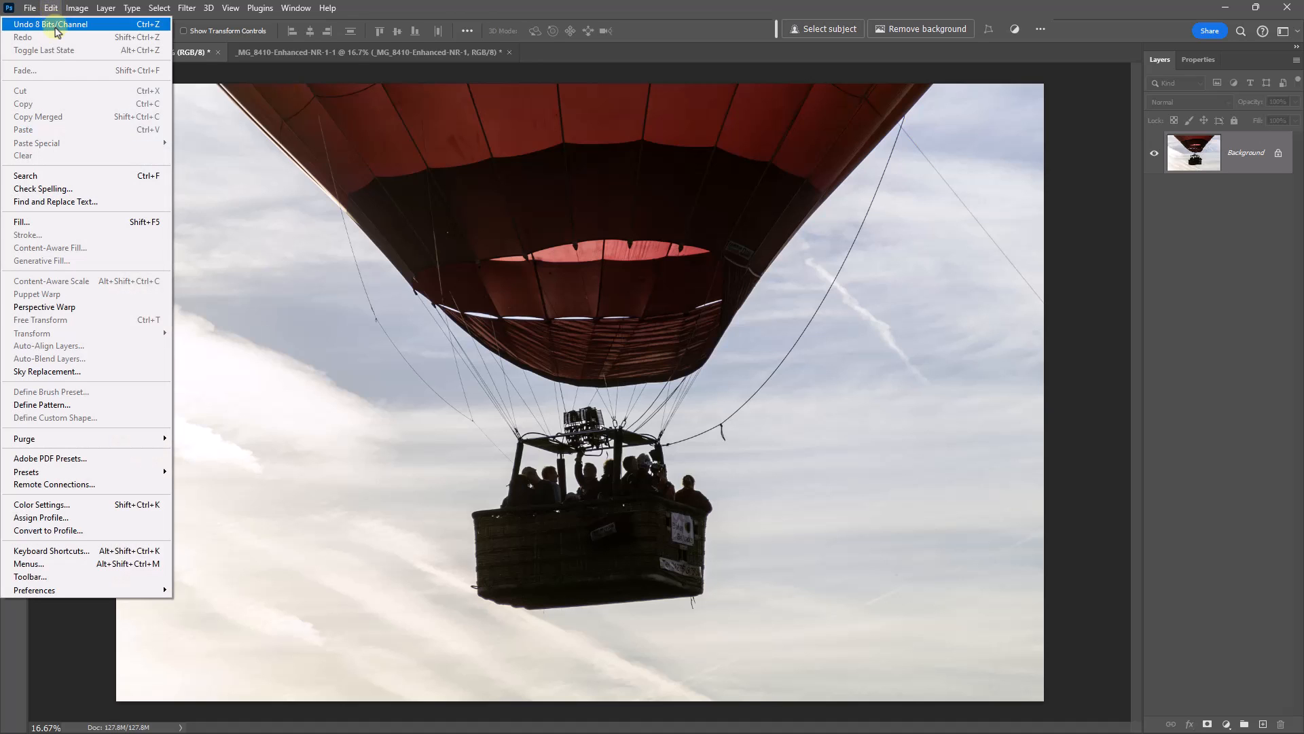
pyautogui.click(54, 371)
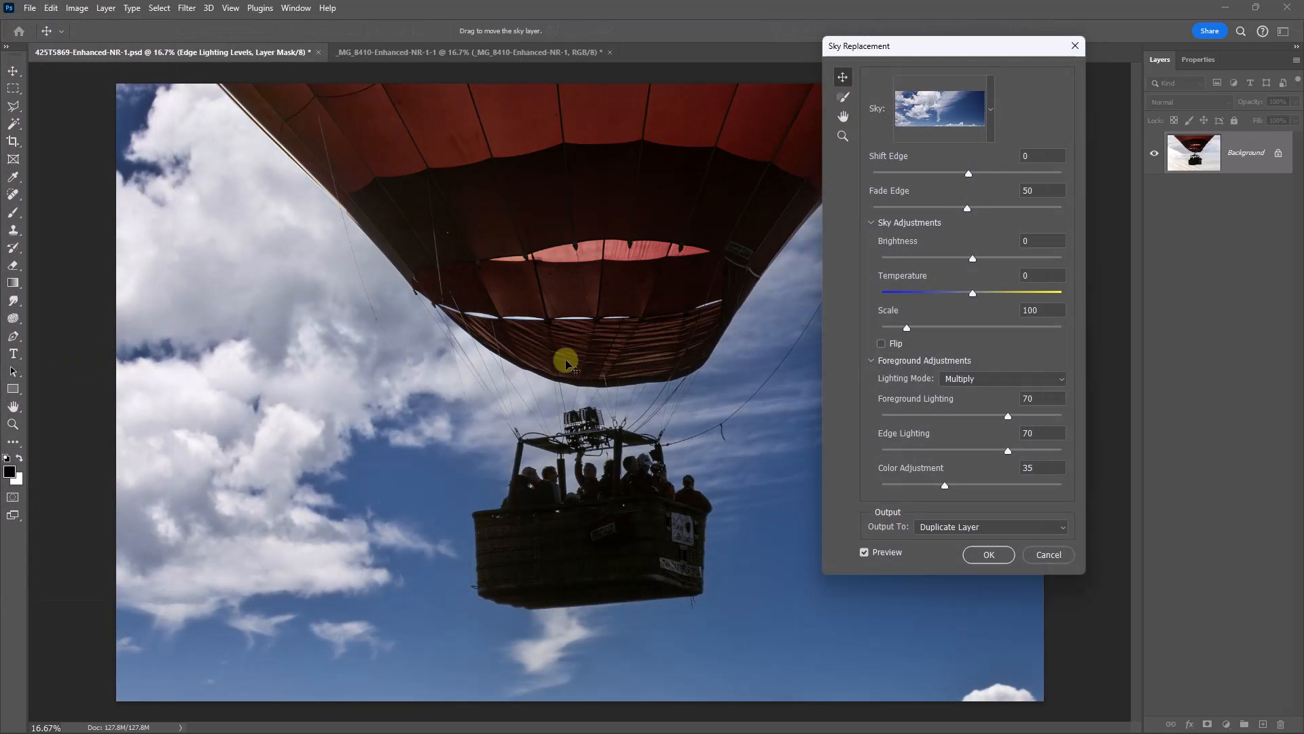
pyautogui.click(990, 108)
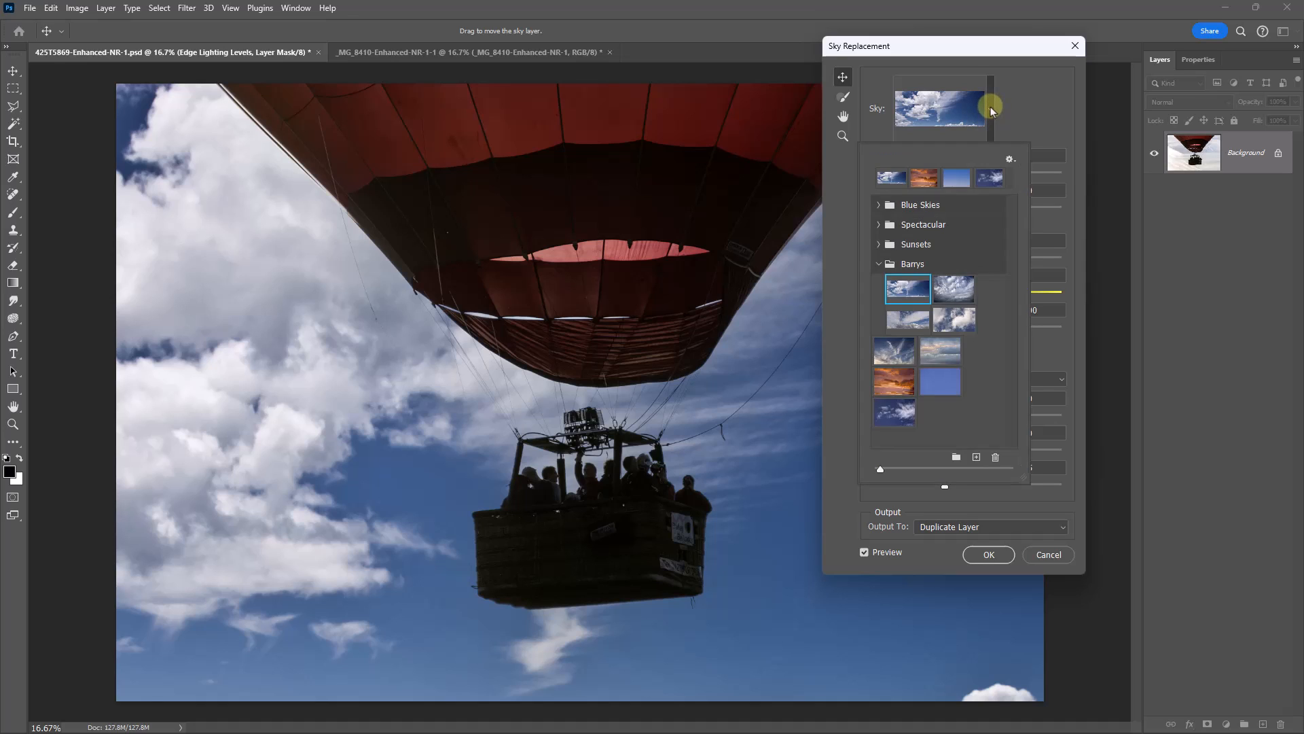
# - Collapse the Barrys sky group, look through the Sunsets presets, and check the options for managing skies
pyautogui.click(879, 265)
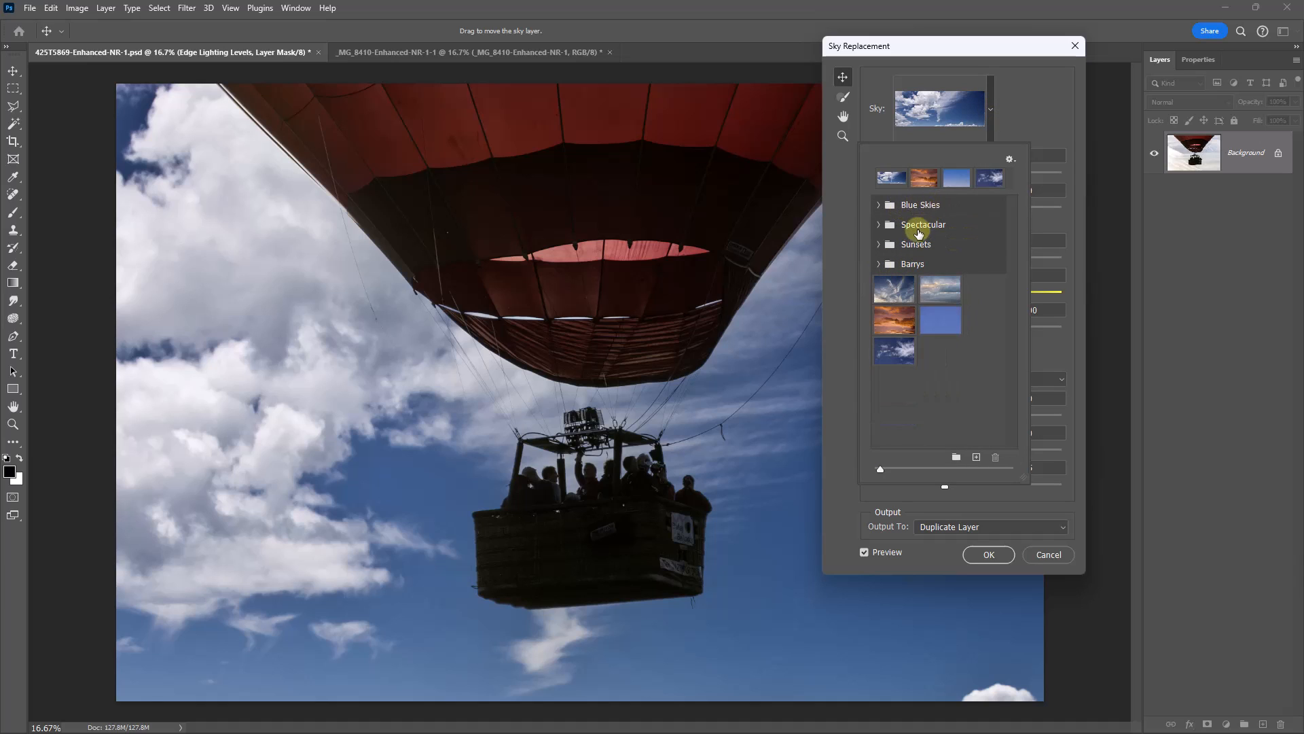
pyautogui.click(881, 249)
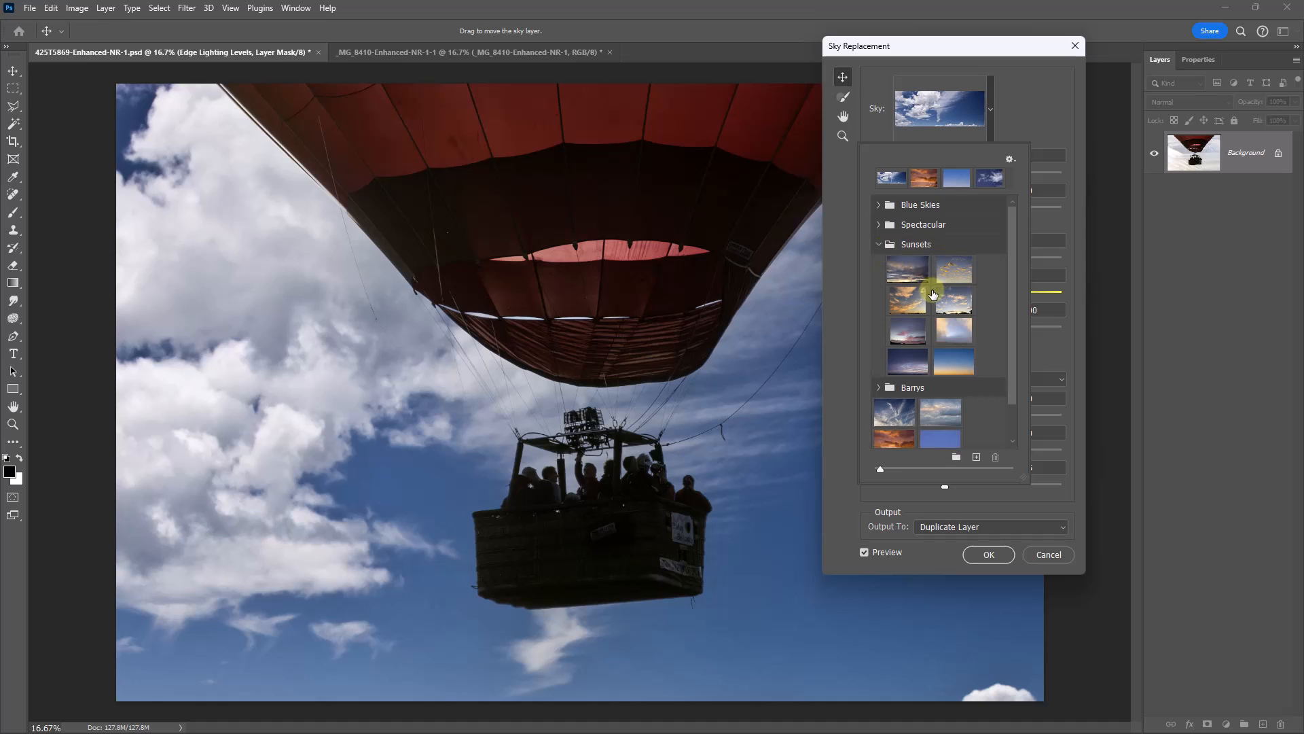
pyautogui.click(874, 246)
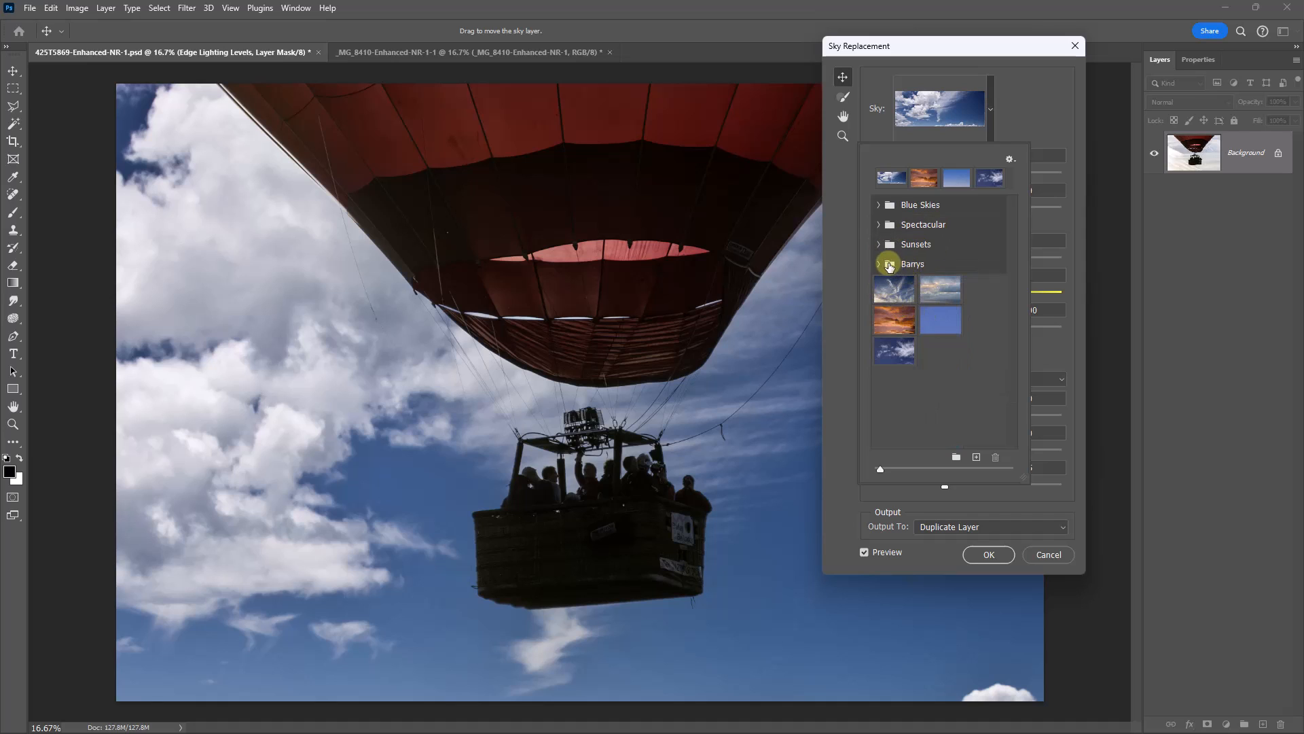
pyautogui.click(1012, 161)
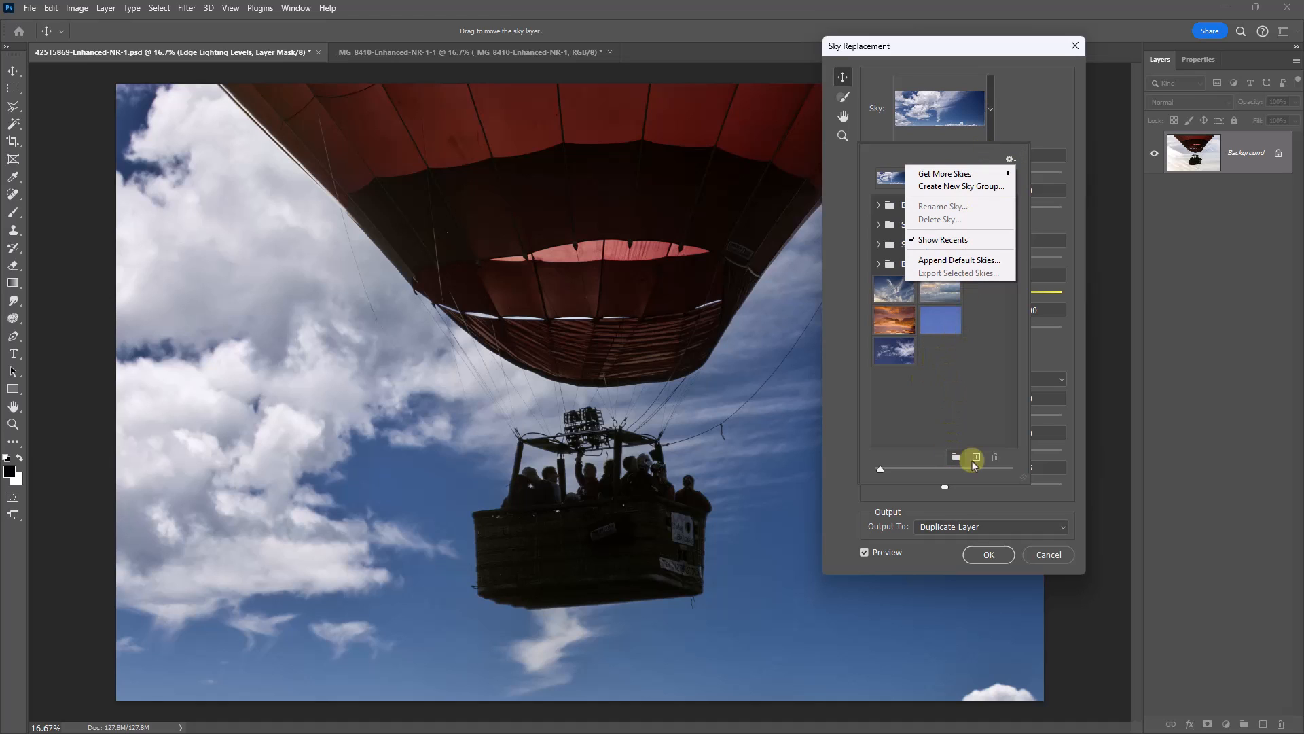
pyautogui.click(976, 460)
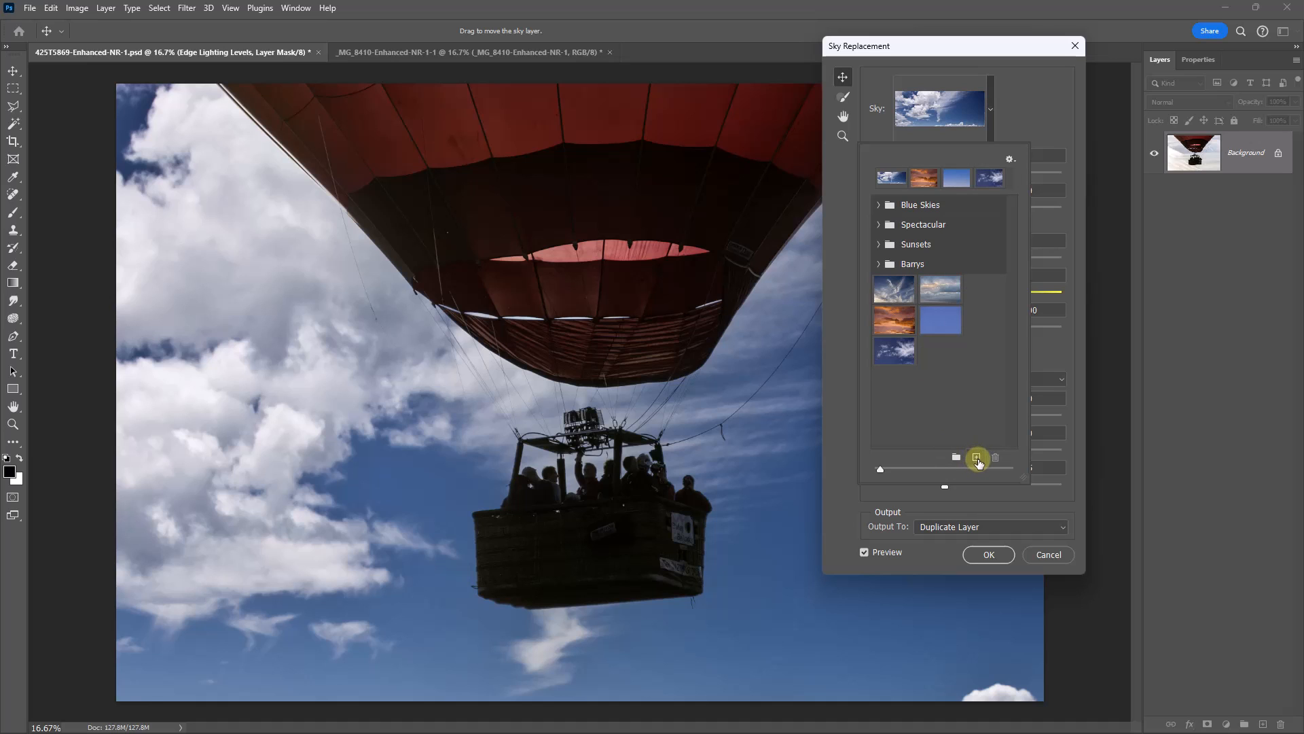
# - Import the sunset image _MG_8410-Enhanced-NR-1-1 from the Desktop as a new sky preset
pyautogui.click(977, 460)
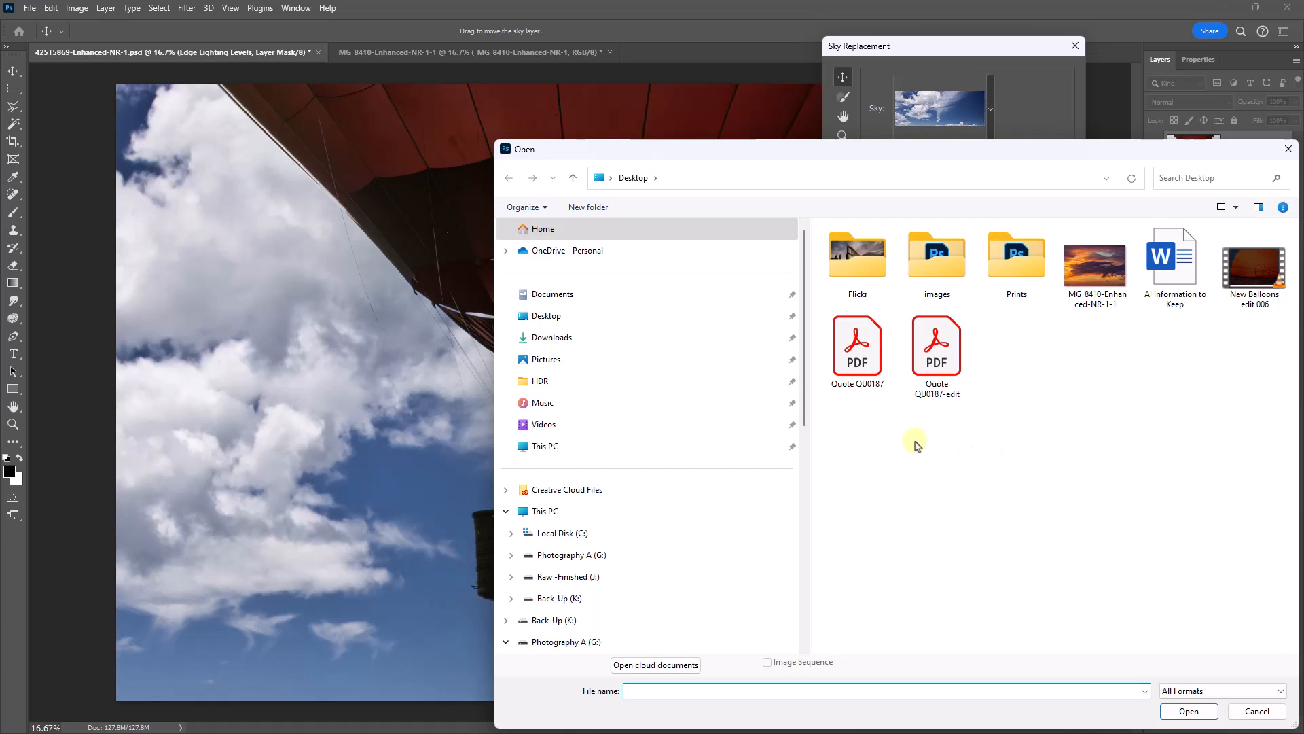
pyautogui.click(543, 318)
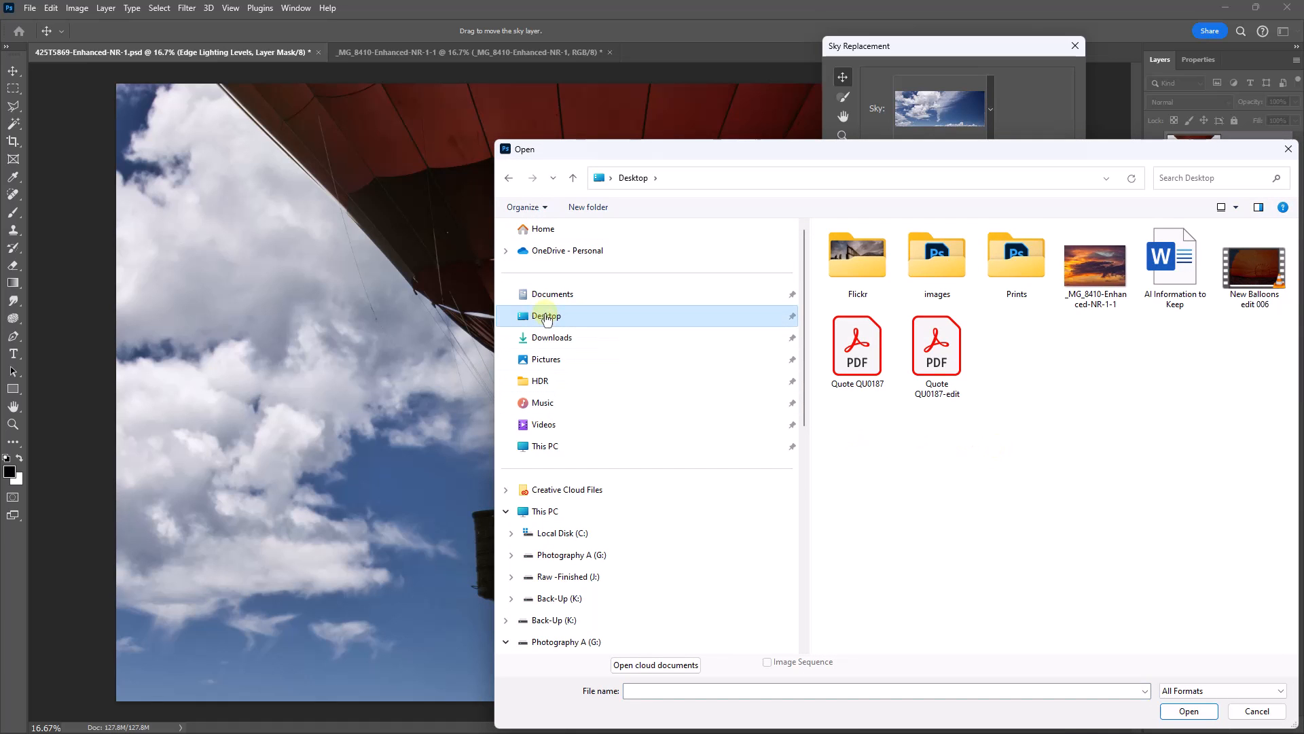
pyautogui.click(1099, 286)
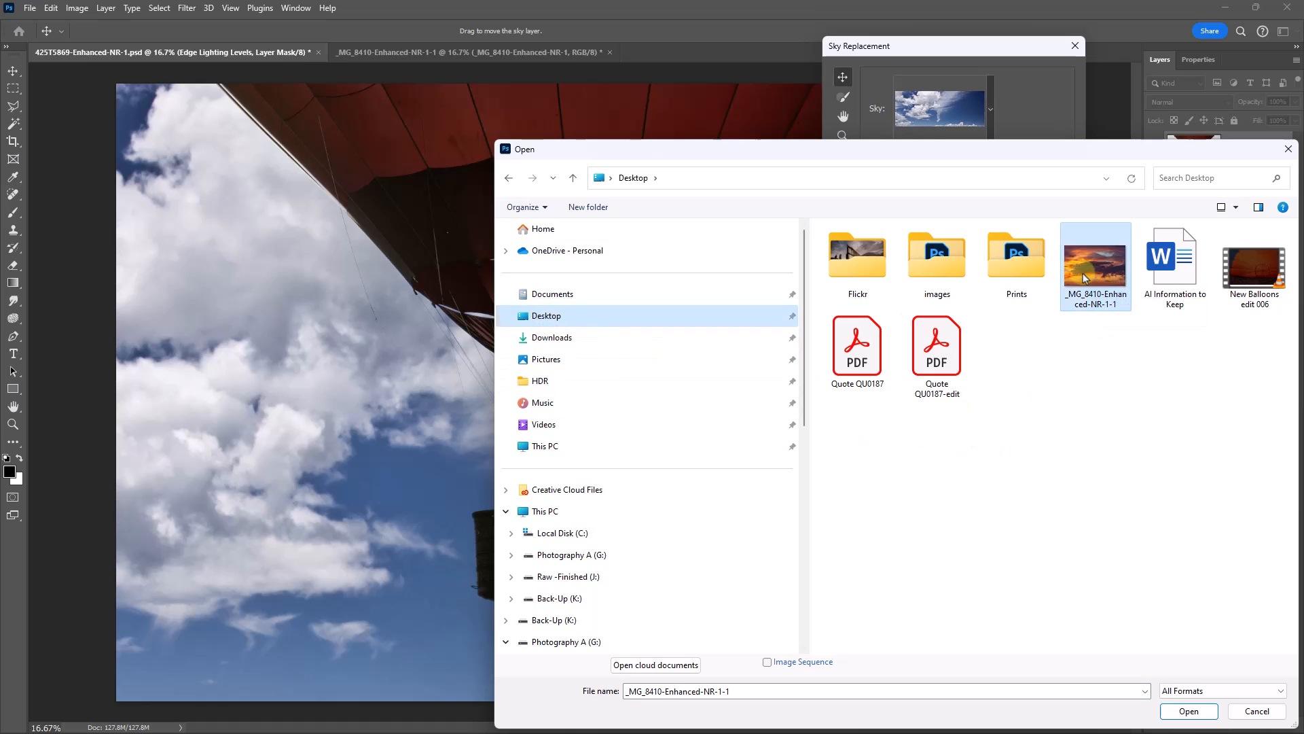
pyautogui.click(1187, 712)
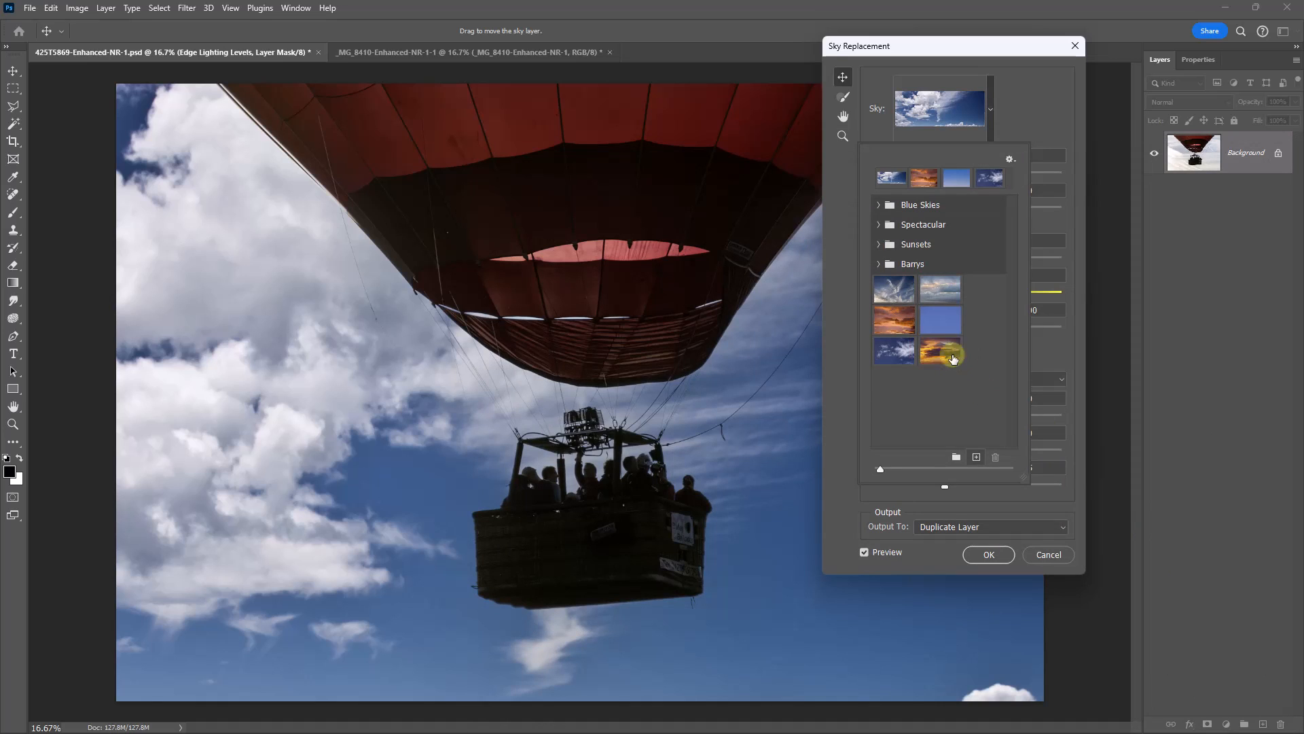
# - Apply the imported sunset sky with output to a duplicate layer, and compare it with the original photo by toggling the new layer's visibility
pyautogui.click(953, 358)
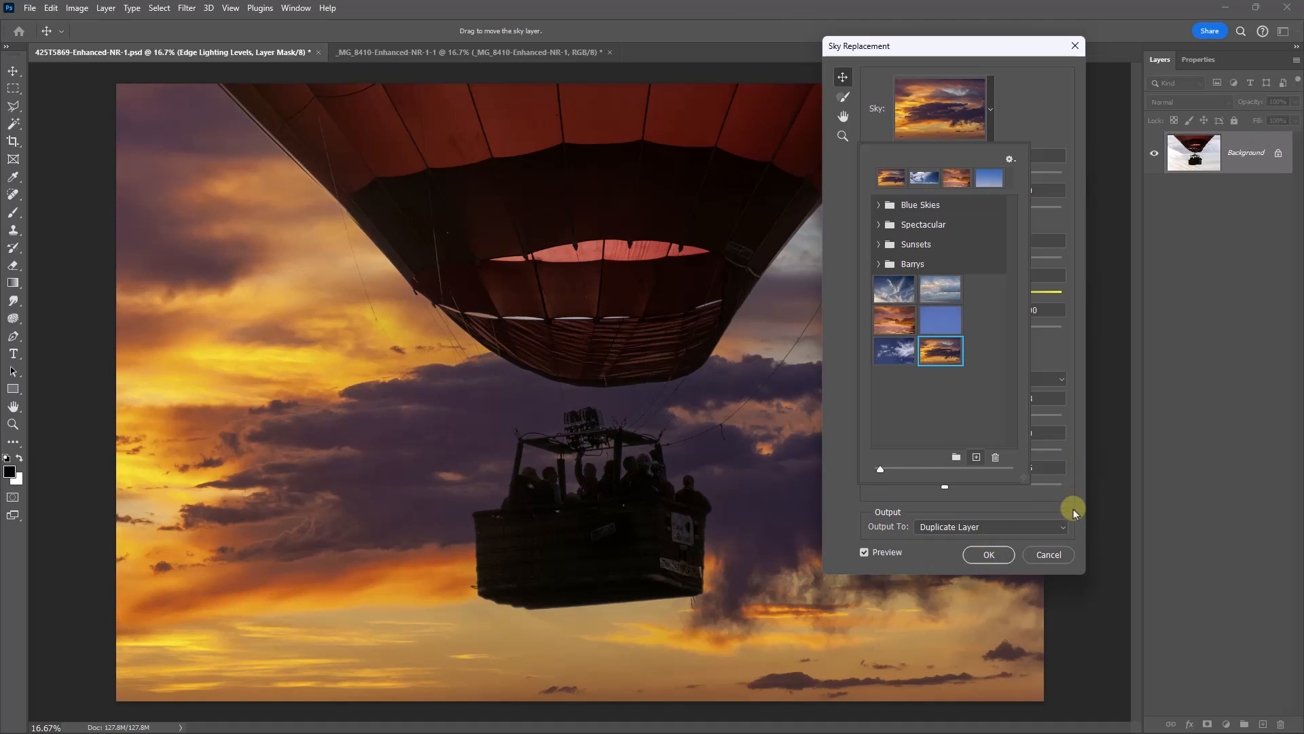
pyautogui.click(836, 510)
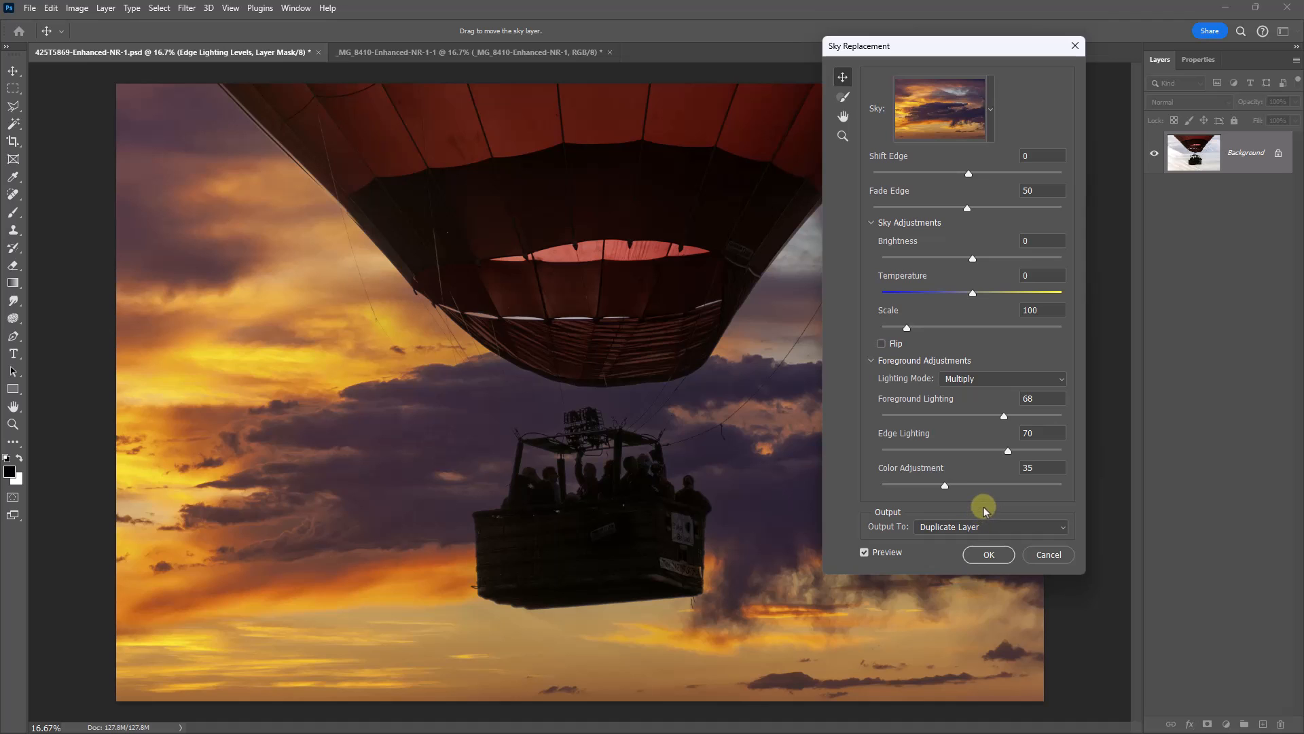
pyautogui.click(989, 554)
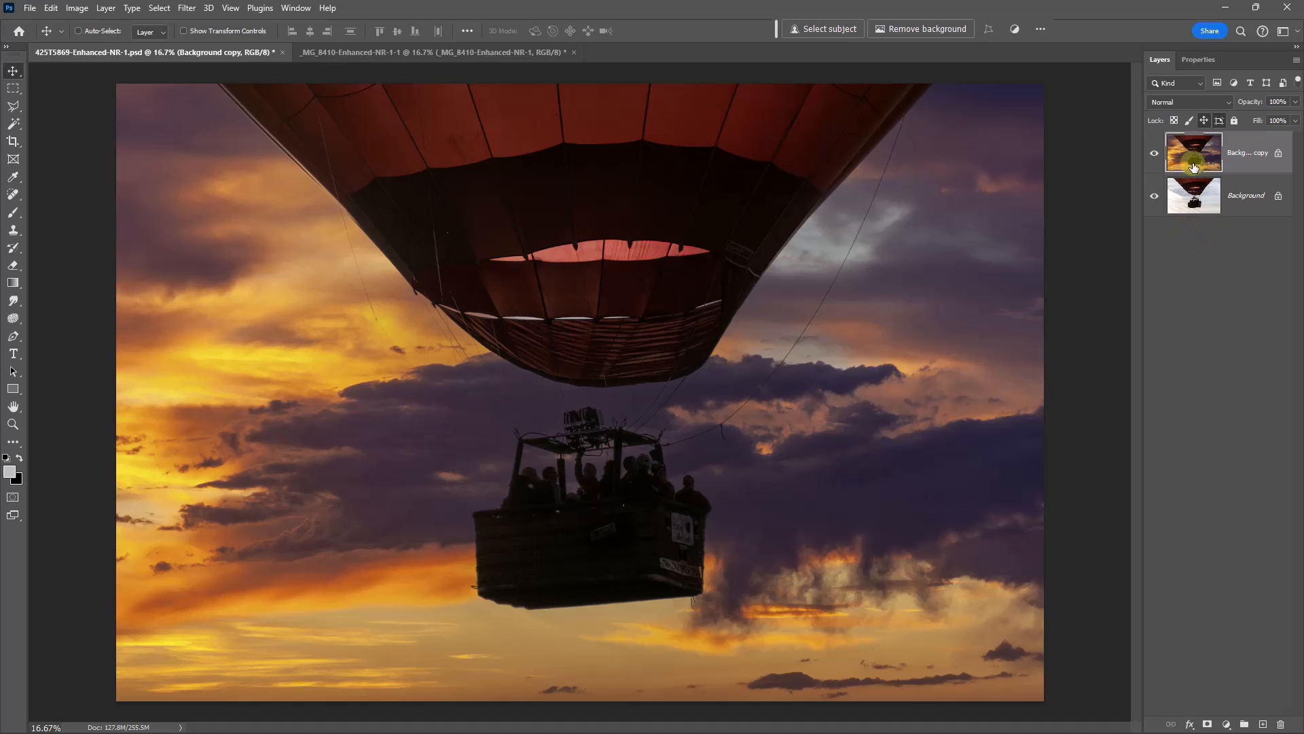
pyautogui.click(1153, 153)
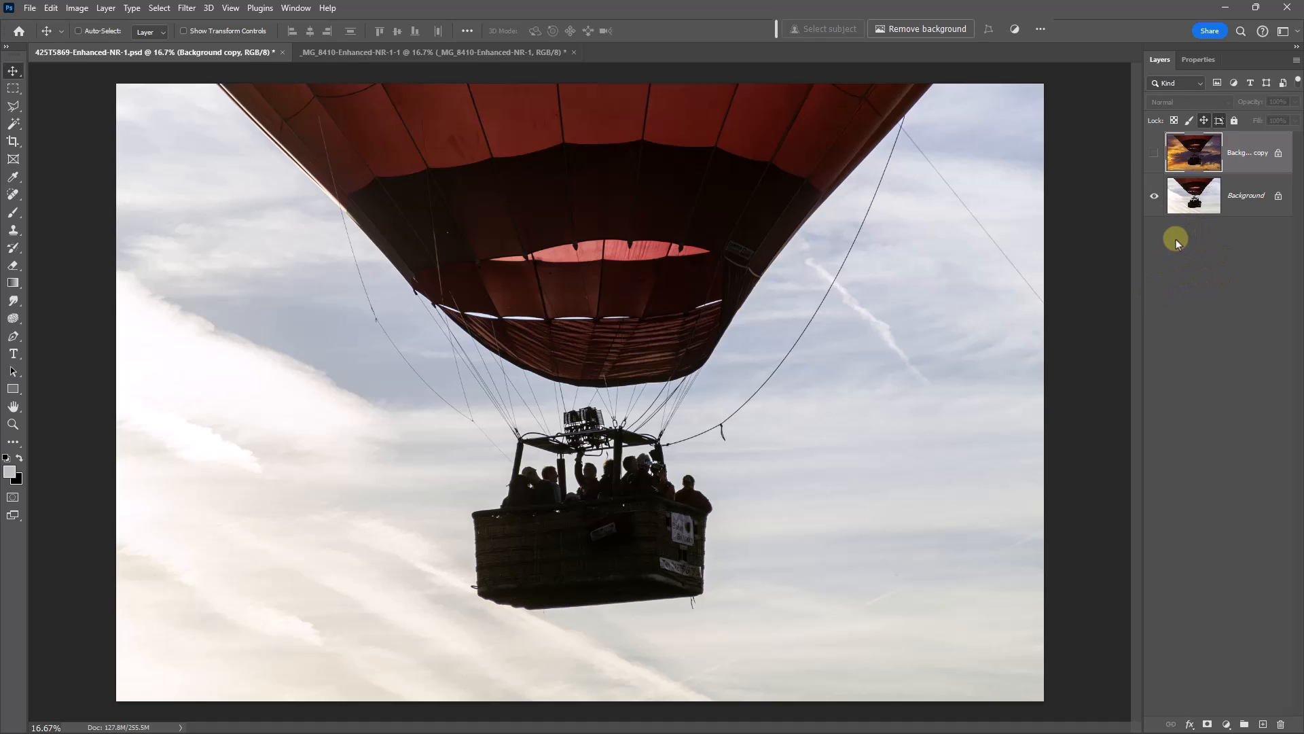
pyautogui.click(1154, 153)
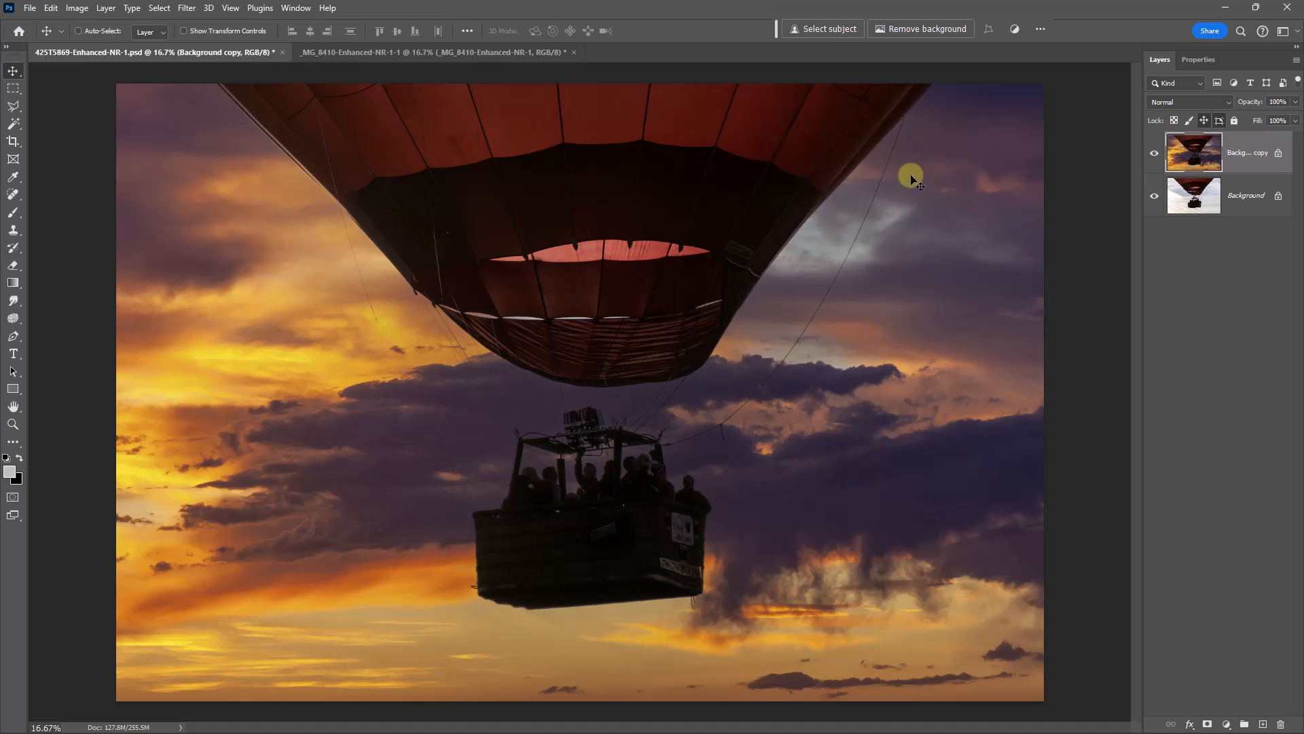
# - Add a new blank layer above the sky-replaced copy for retouching the sky beside the balloon's upper-right edge
pyautogui.hotkey('ctrl', 'space')
pyautogui.moveTo(920, 151); pyautogui.dragTo(906, 324)
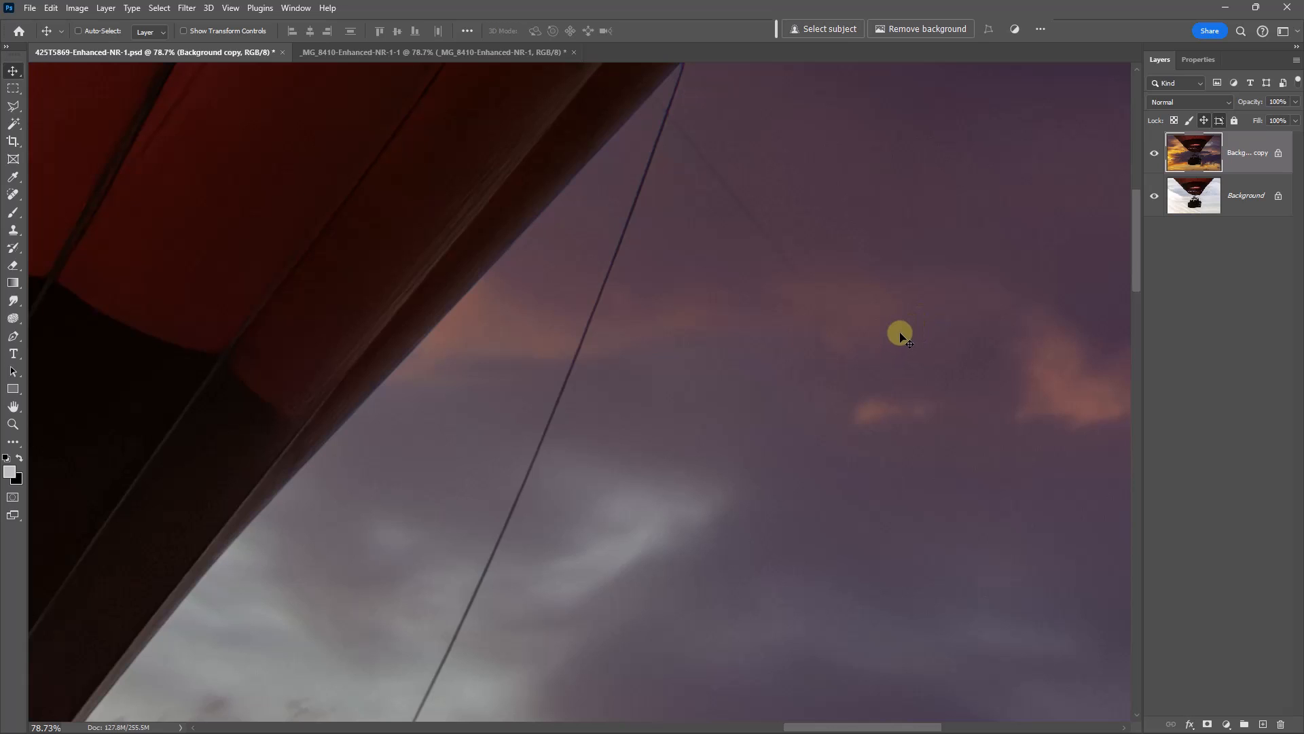
pyautogui.click(1263, 725)
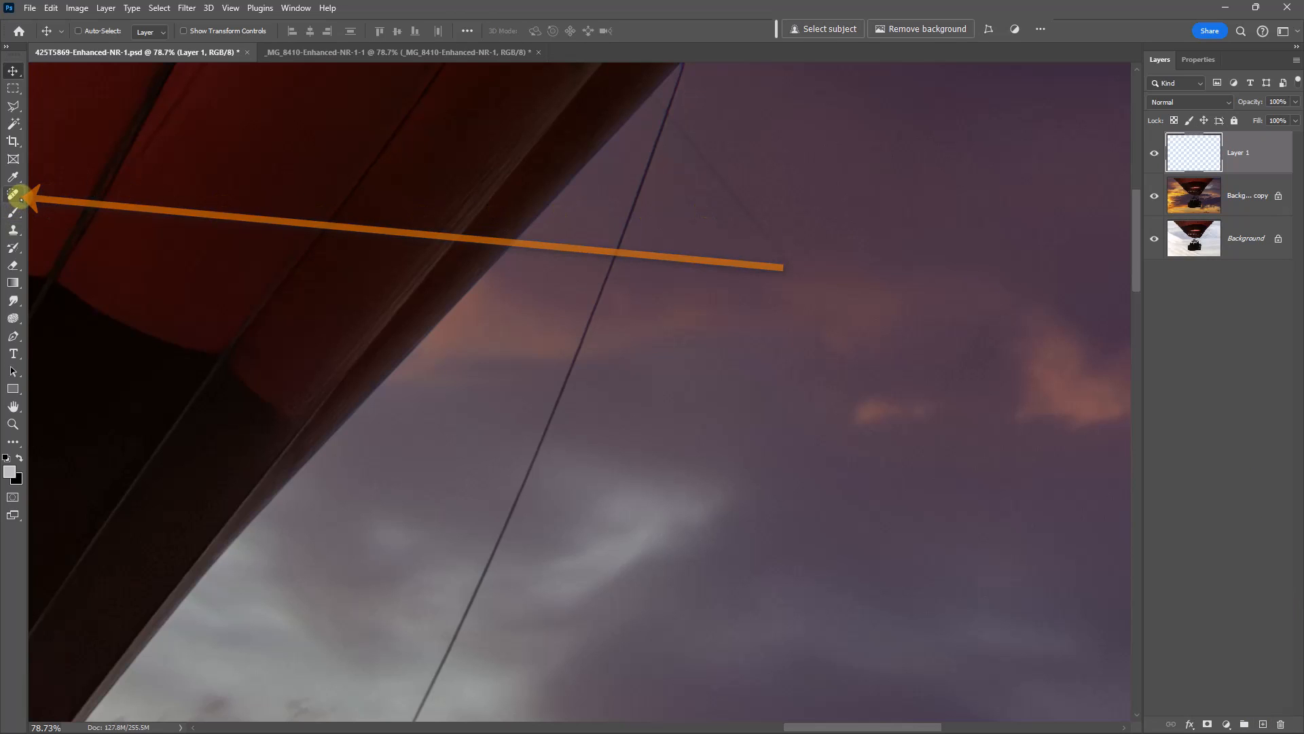
# - Remove the faint leftover rope line in the sky to the right of the balloon with the Spot Healing Brush on the blank layer
pyautogui.click(14, 195)
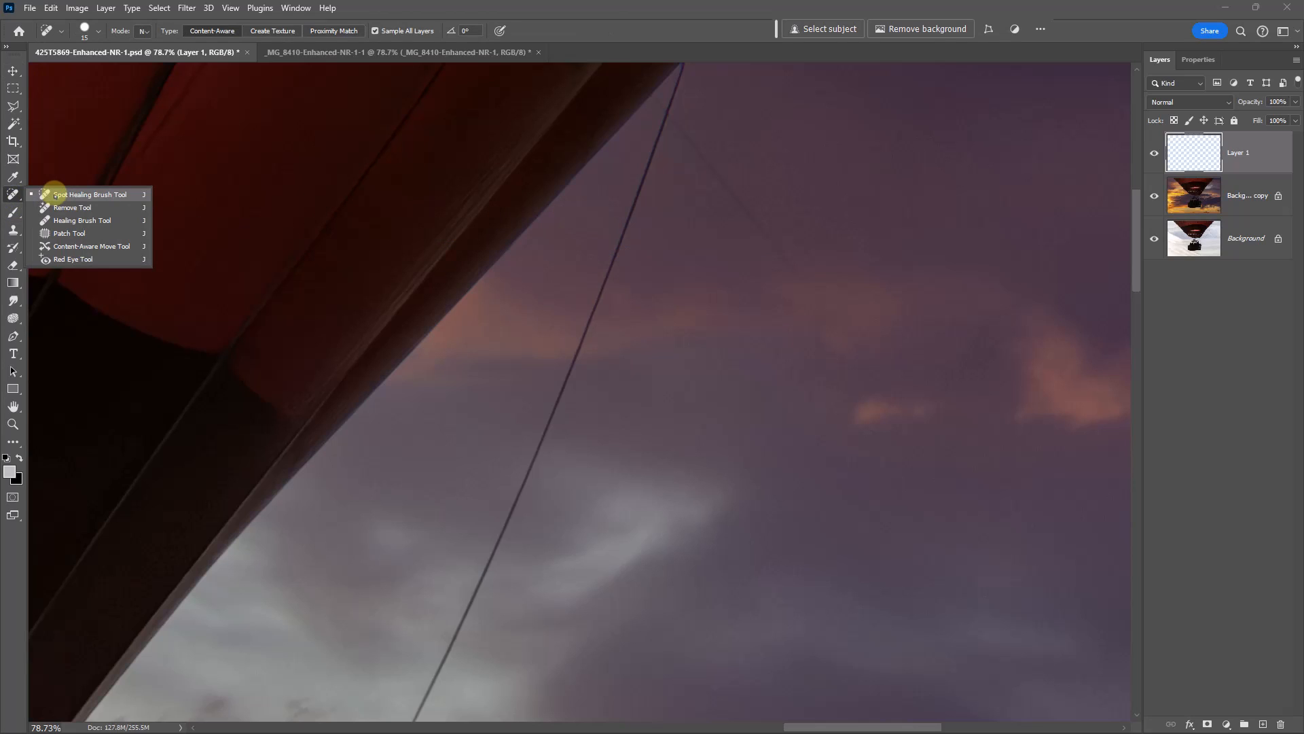
pyautogui.click(54, 194)
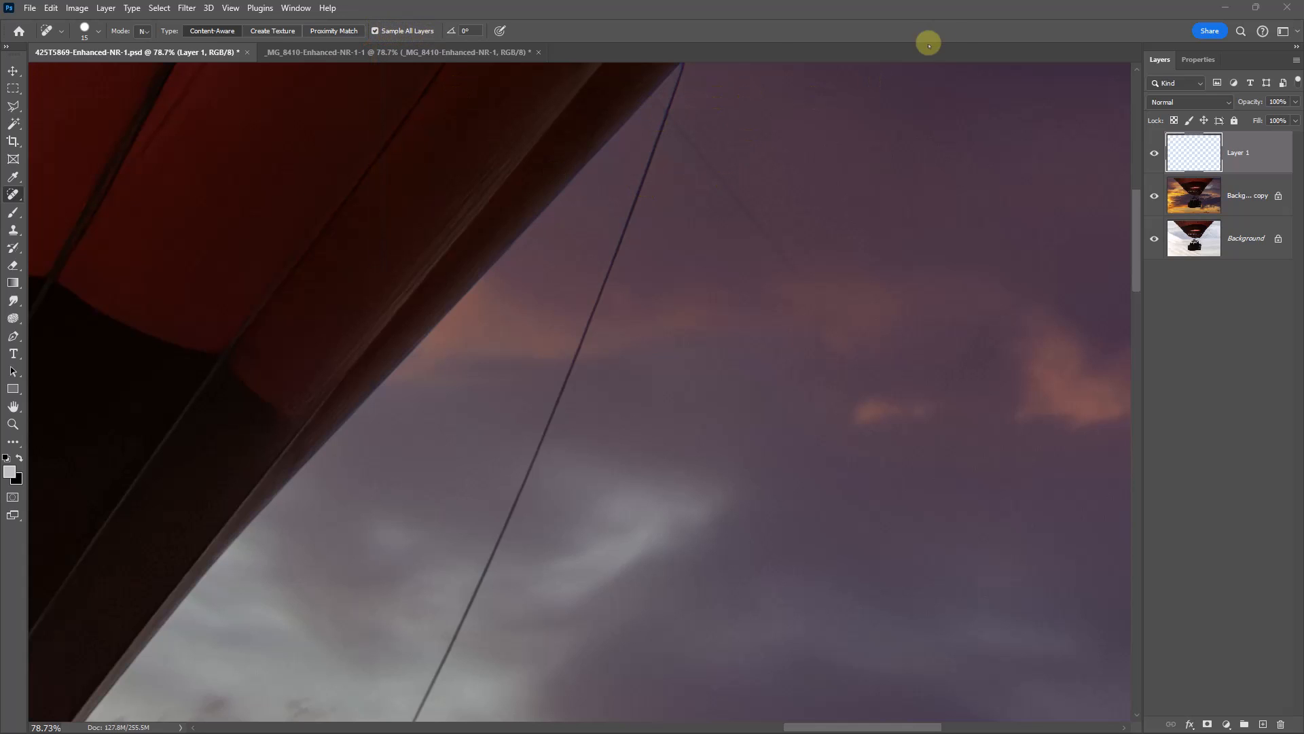
pyautogui.click(949, 36)
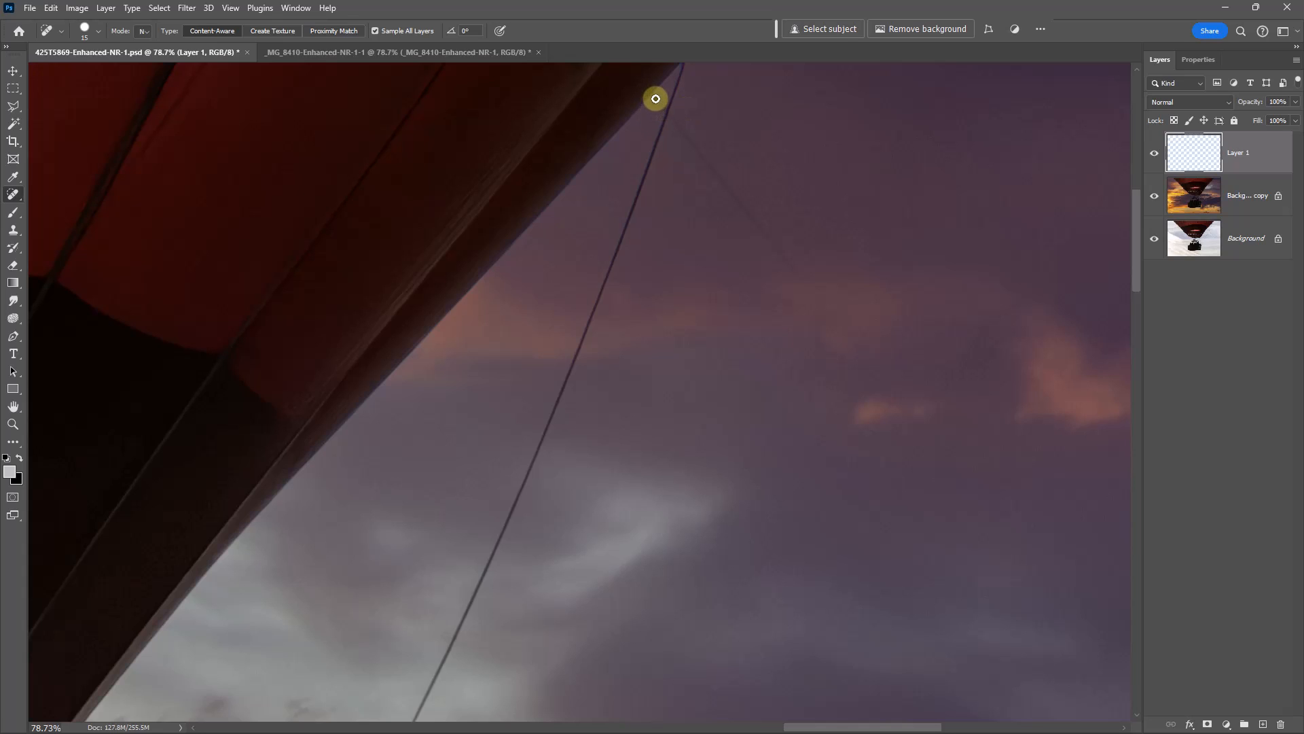
pyautogui.moveTo(664, 113); pyautogui.dragTo(667, 114)
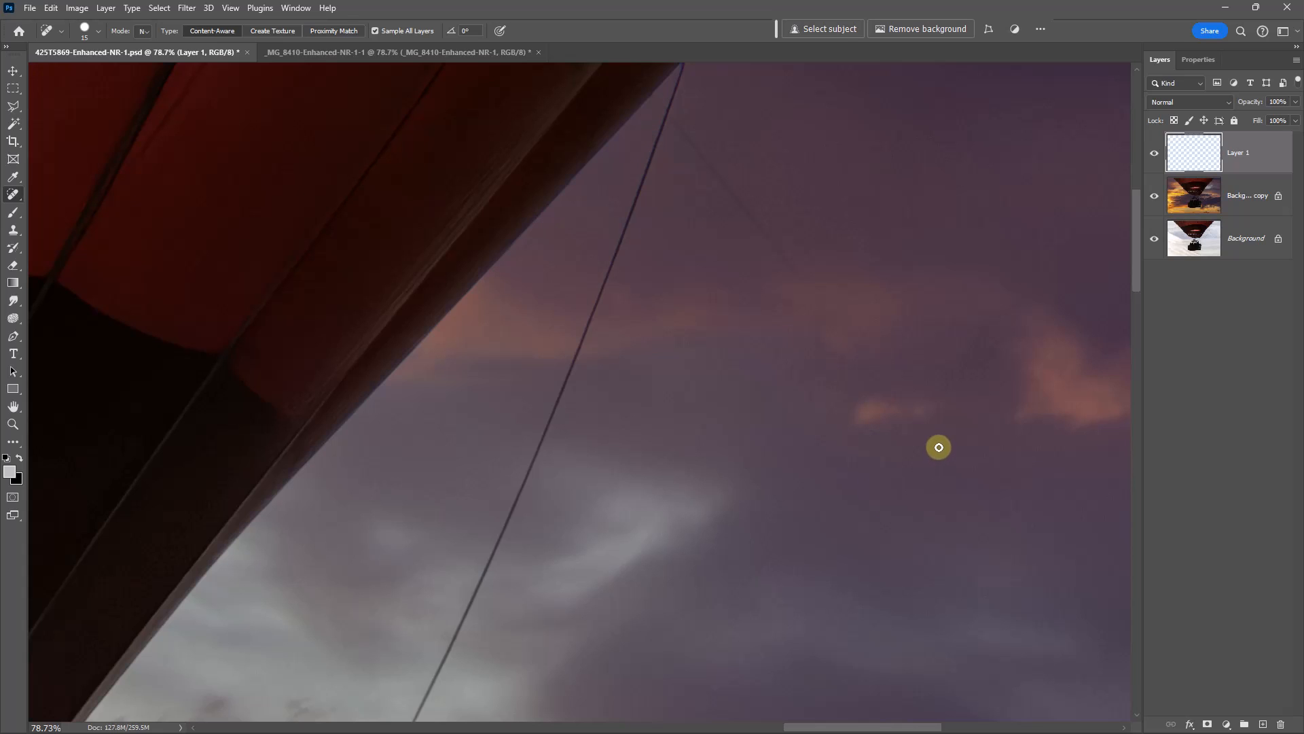
pyautogui.keyDown('shift'); pyautogui.click(938, 445); pyautogui.keyUp('shift')
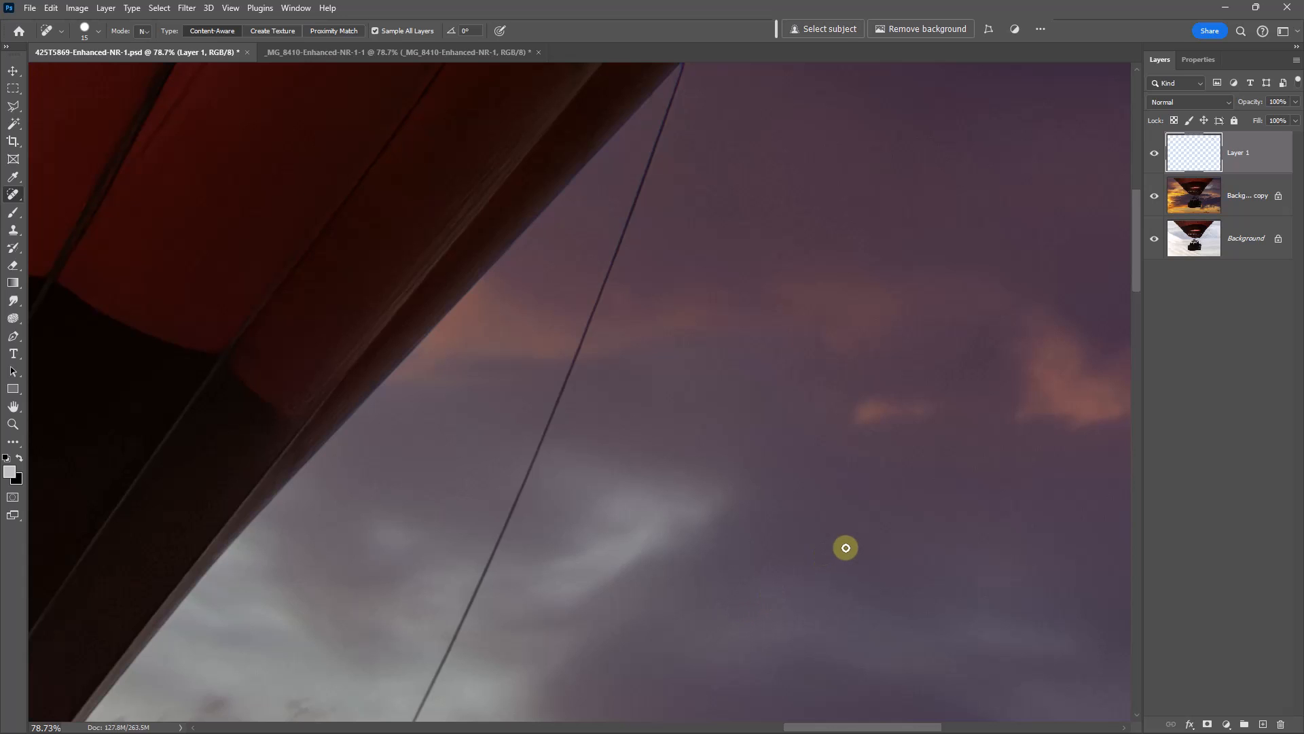
pyautogui.hotkey('ctrl', '0')
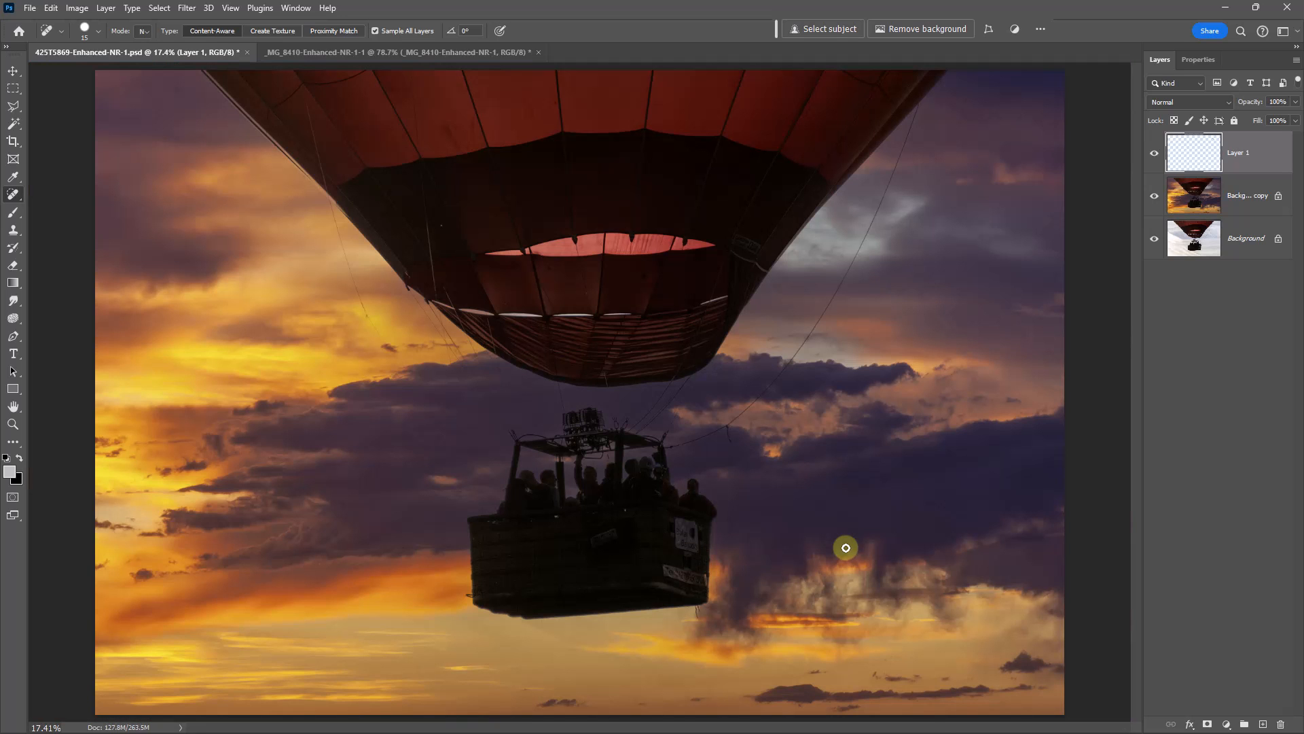